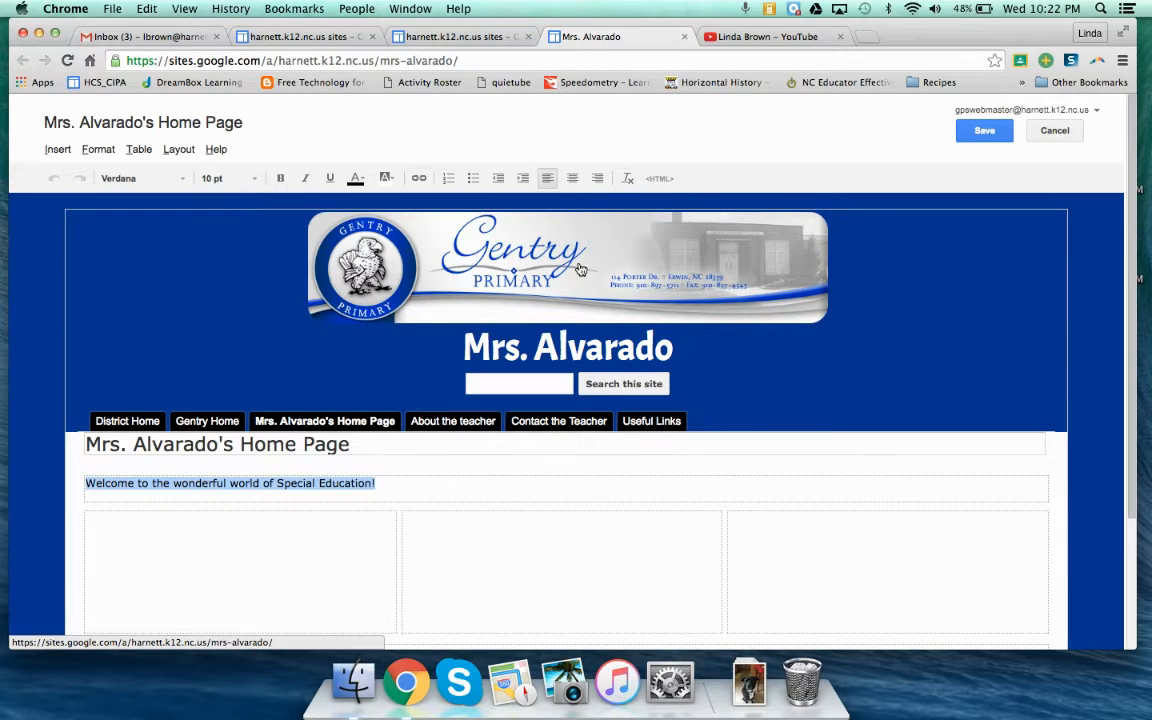
Open the site's Contact the Teacher page, and load Google Drive in a new browser tab
click(557, 423)
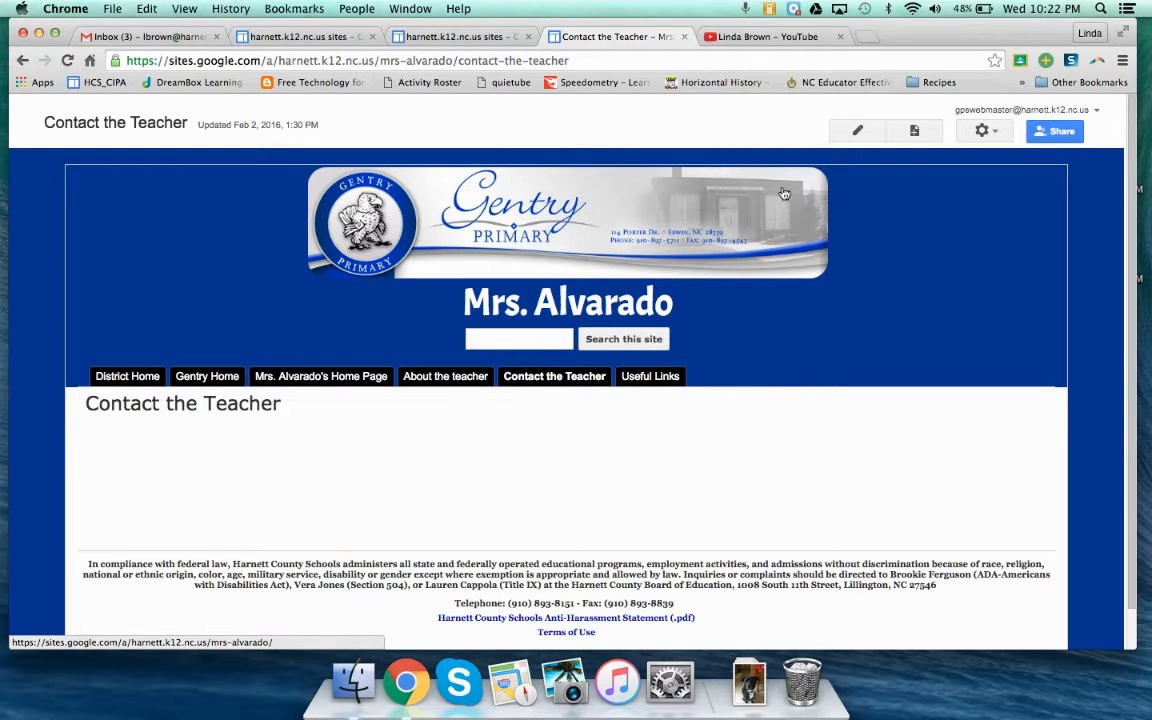
click(866, 38)
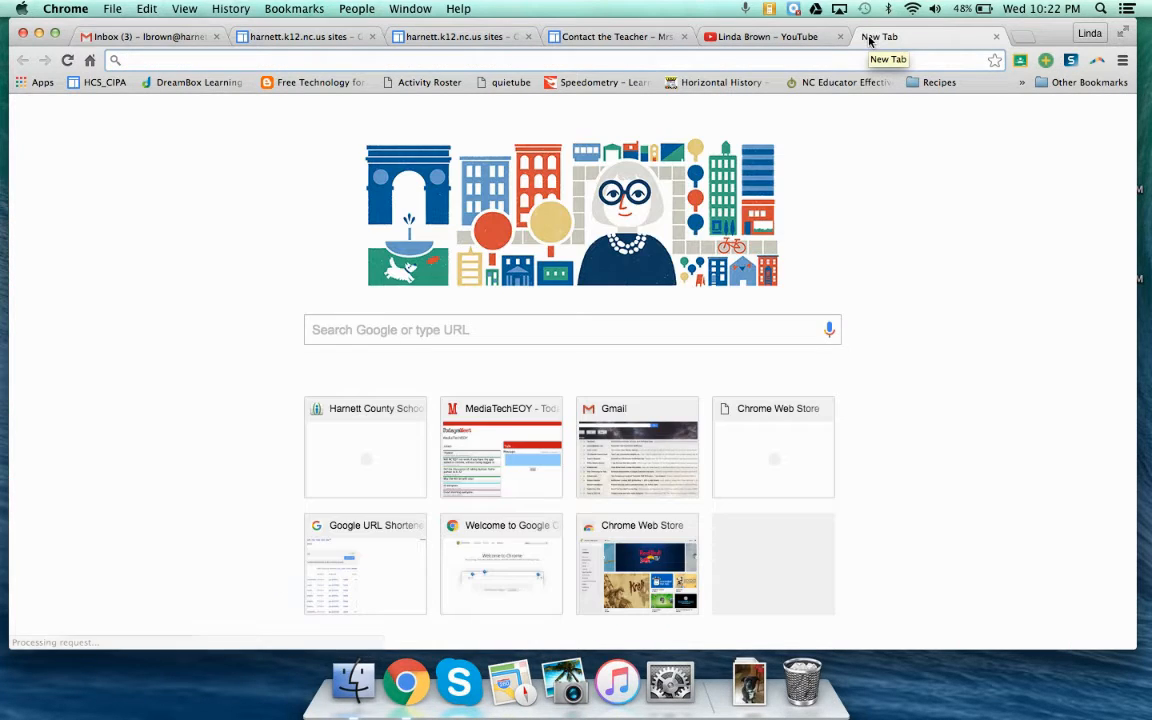
click(40, 83)
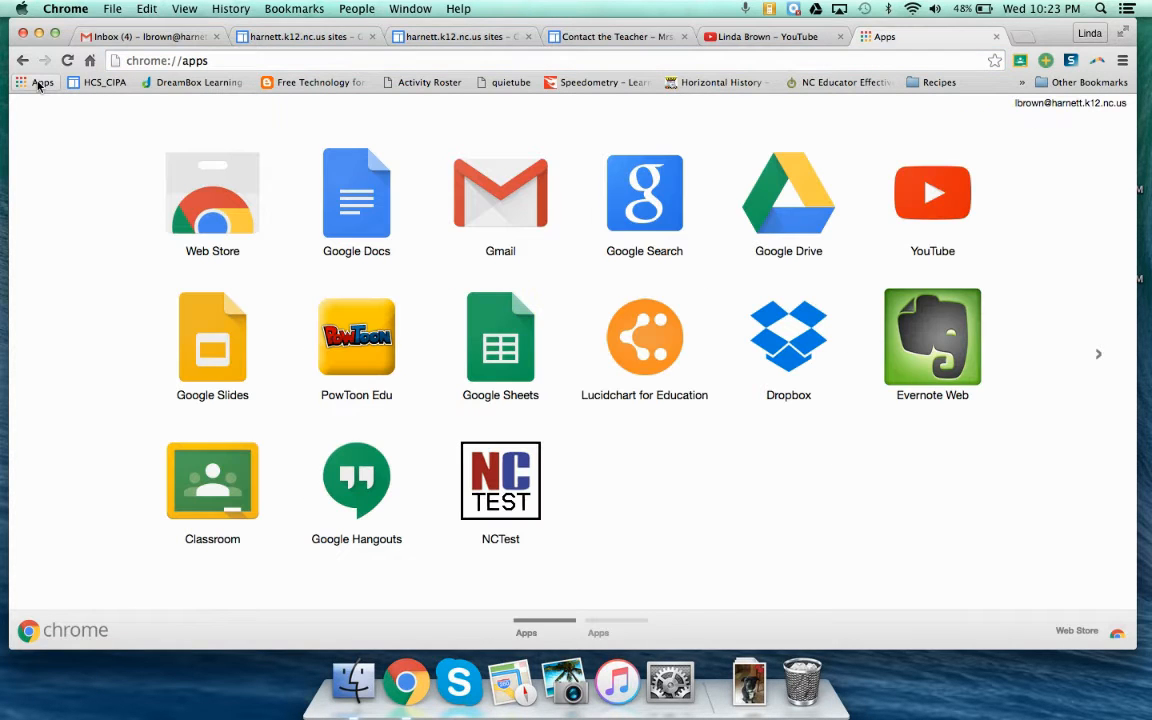
click(789, 213)
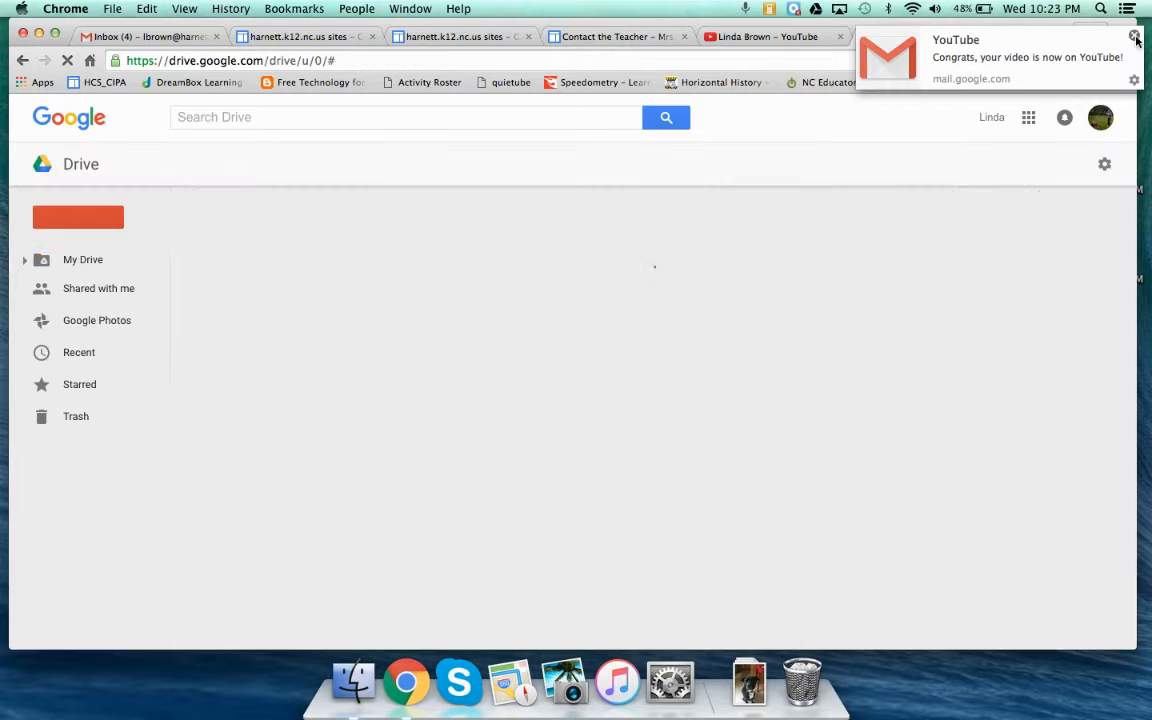
click(1134, 36)
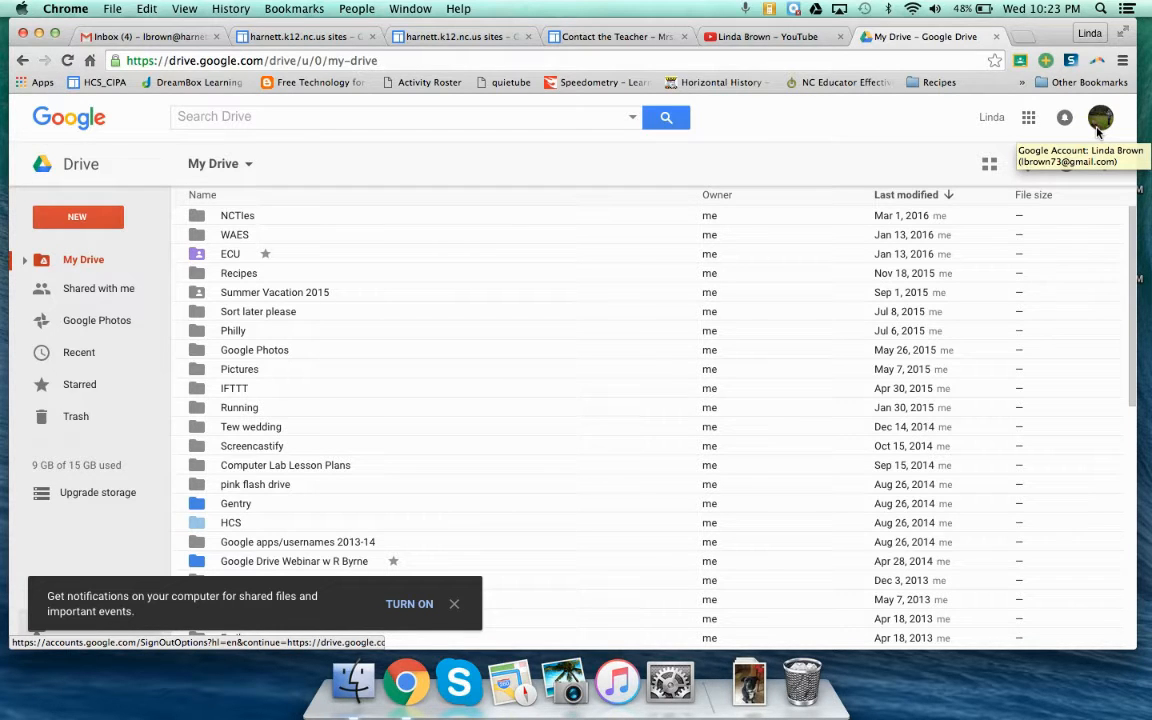
Switch Google Drive to the school webmaster account and create a new blank Google Form
click(1099, 122)
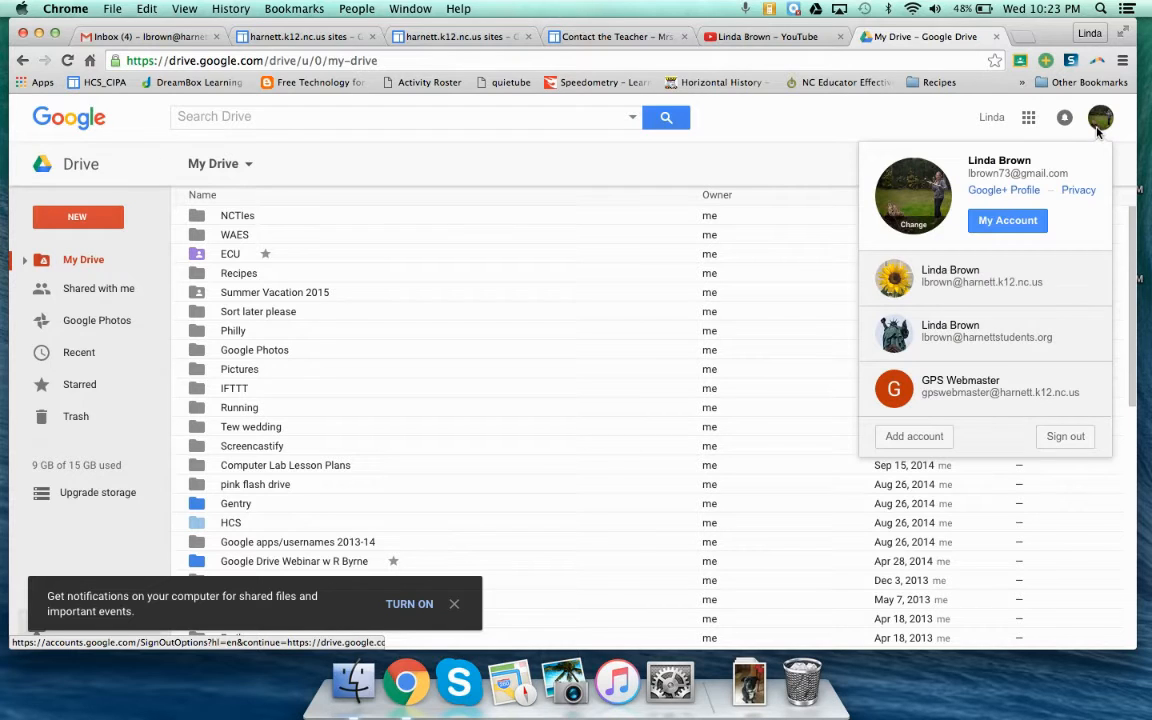
click(1051, 395)
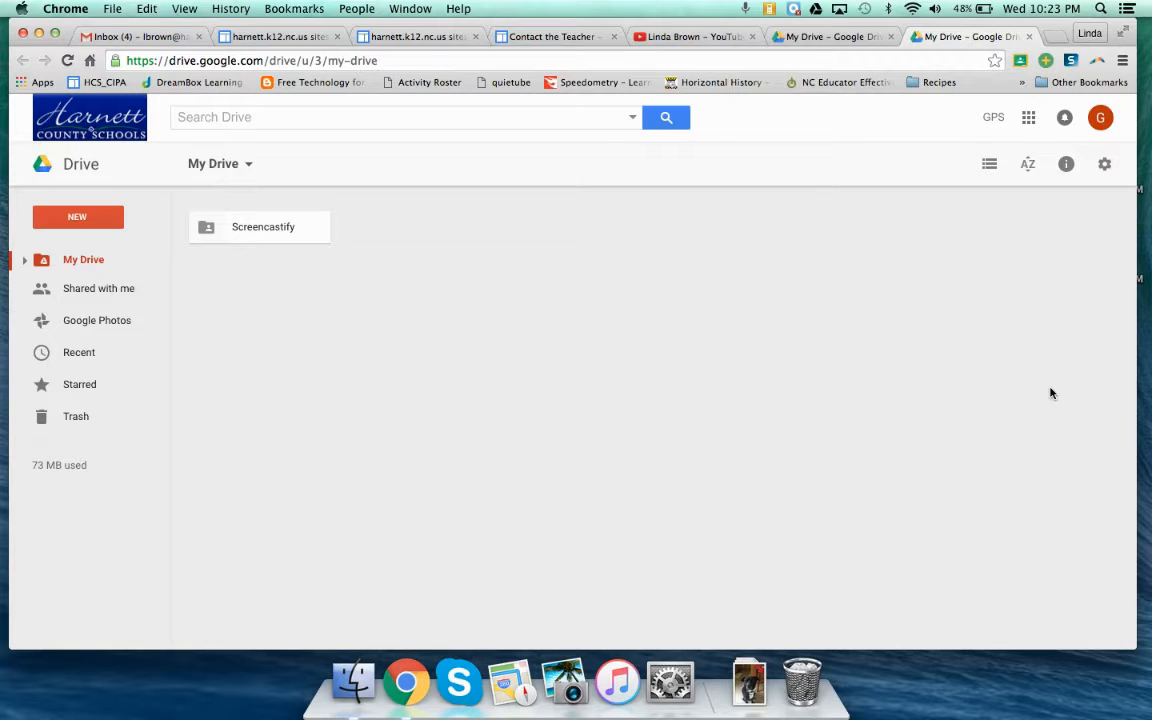
click(79, 221)
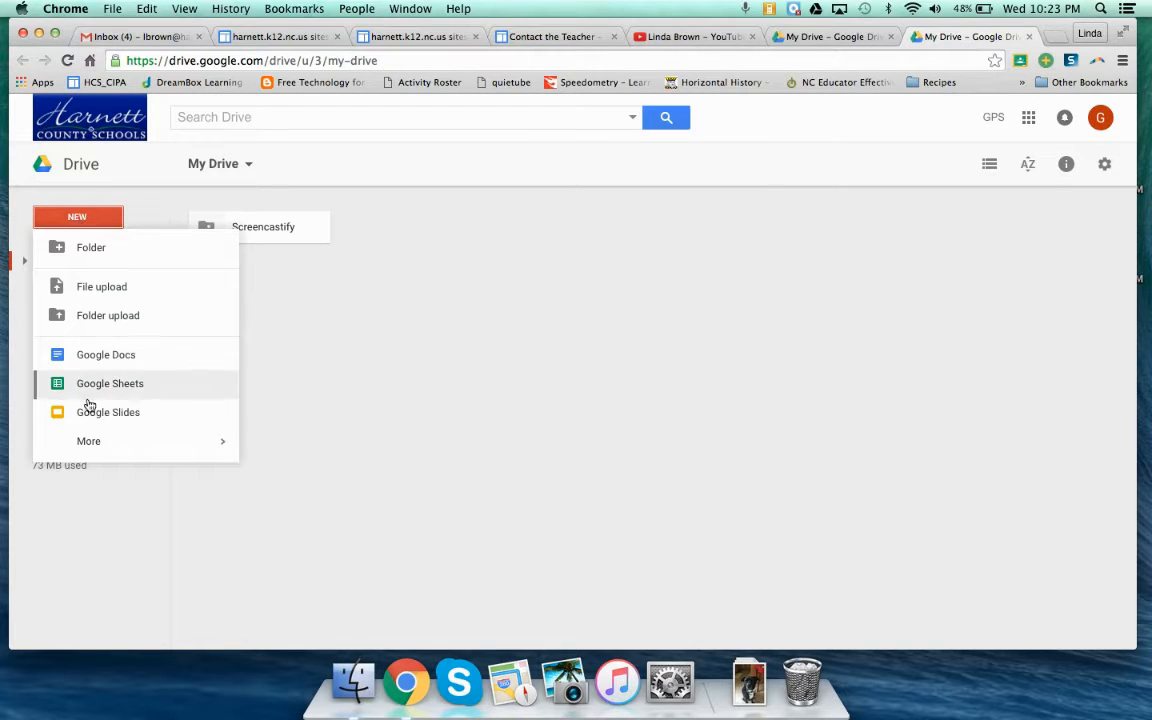
mouse_move(89, 441)
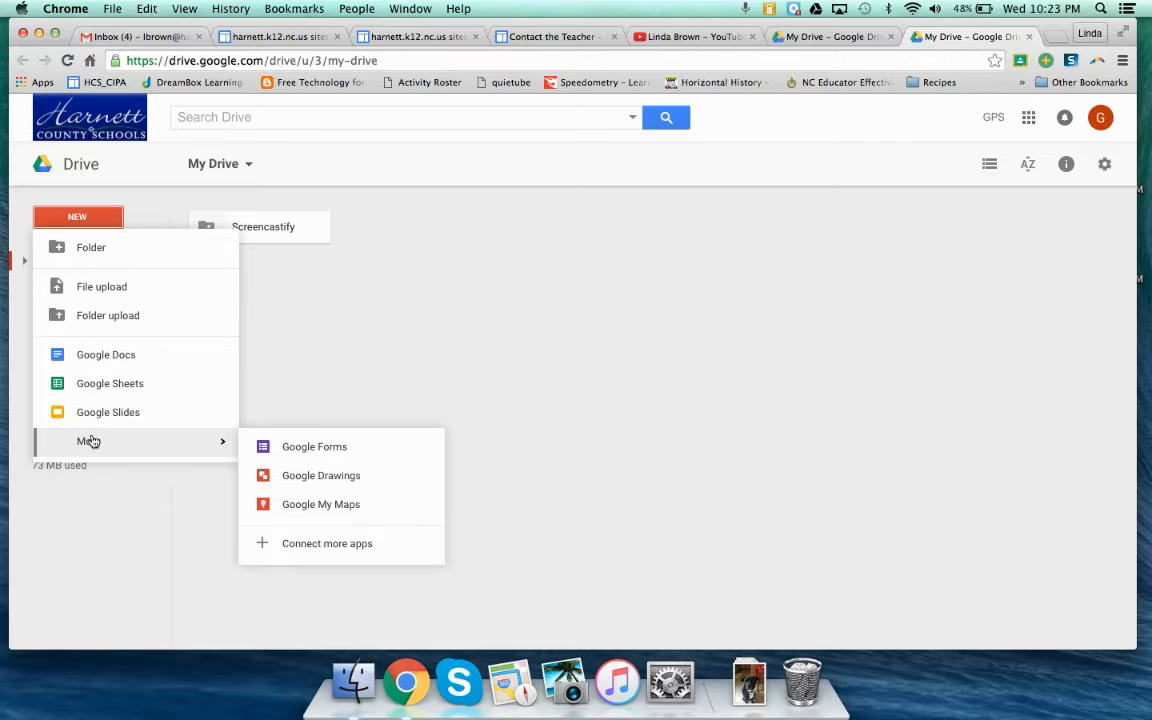
click(298, 451)
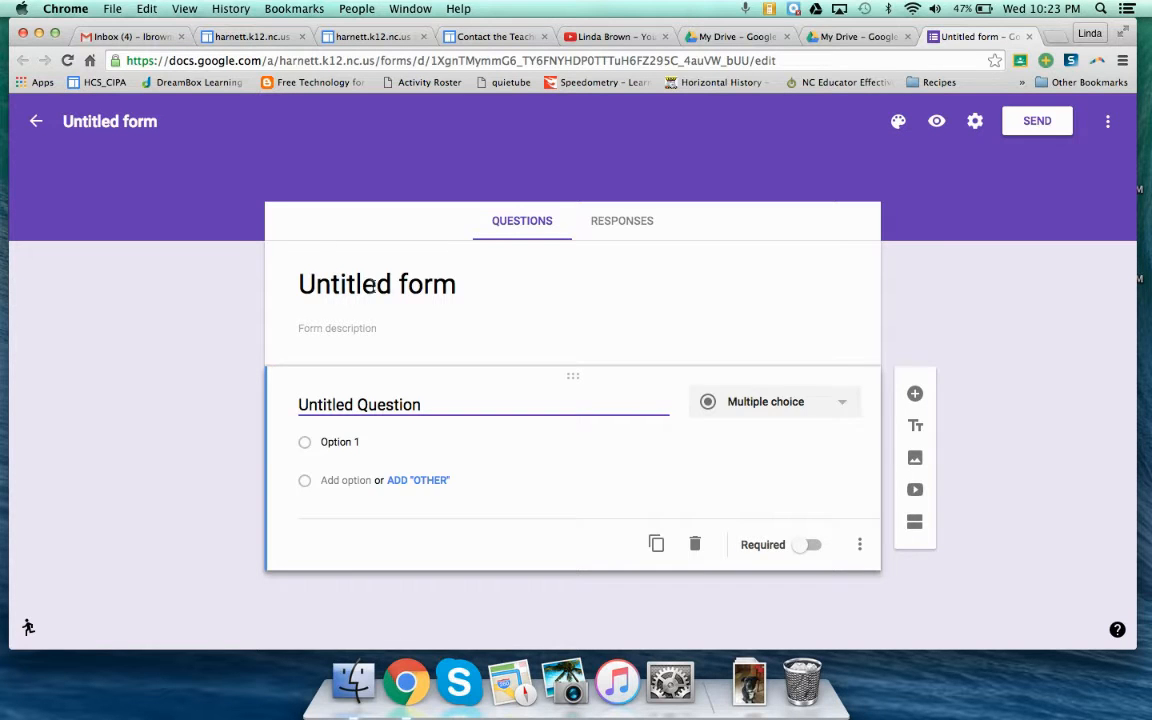
Title the new form "Contact form", leaving its description empty
click(345, 280)
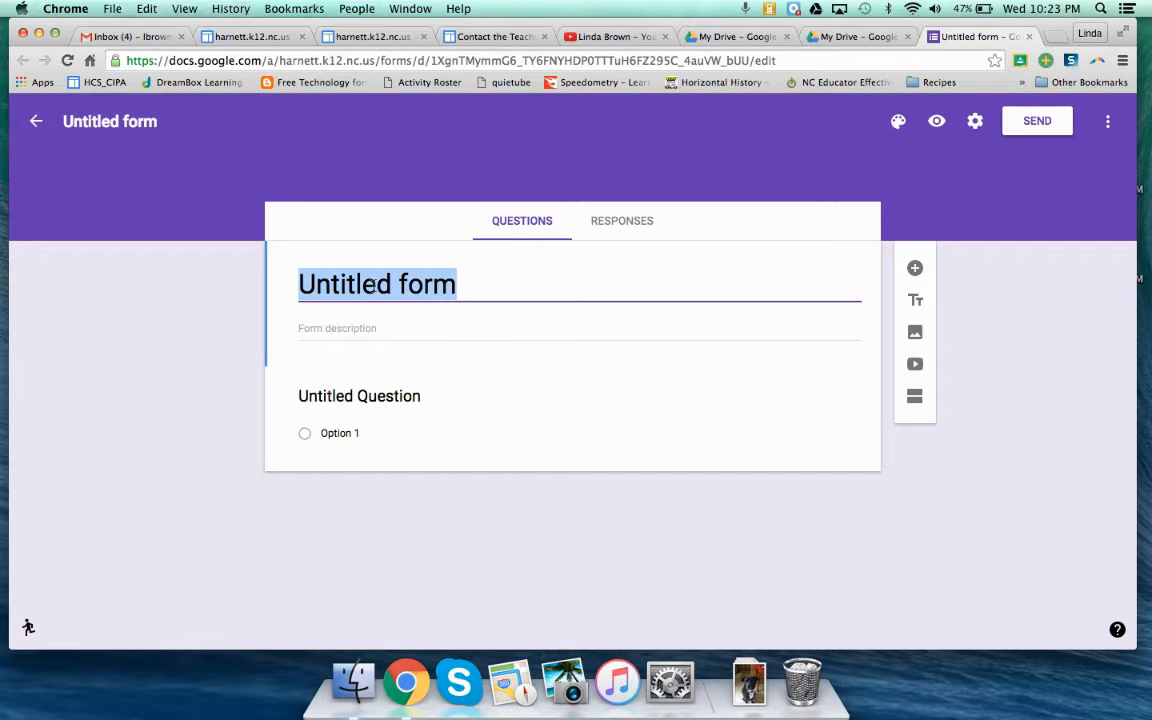
text(Contact form)
click(394, 330)
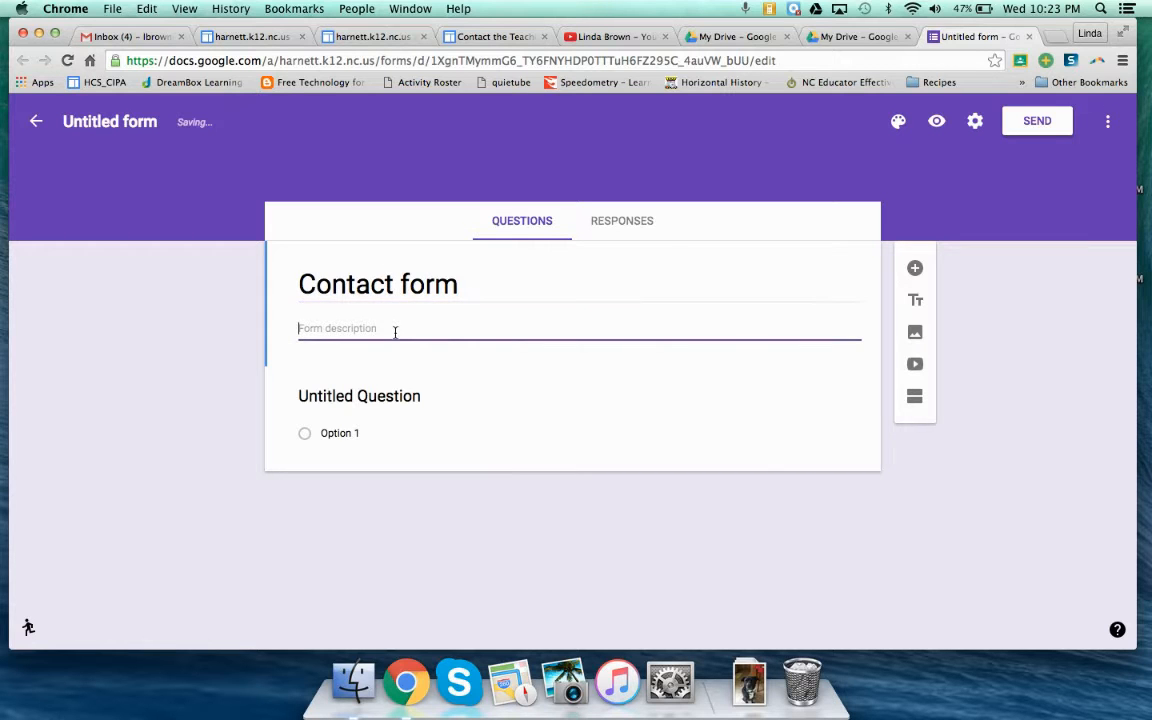
Turn the untitled question into a required Short answer question reading "Your name"
click(377, 396)
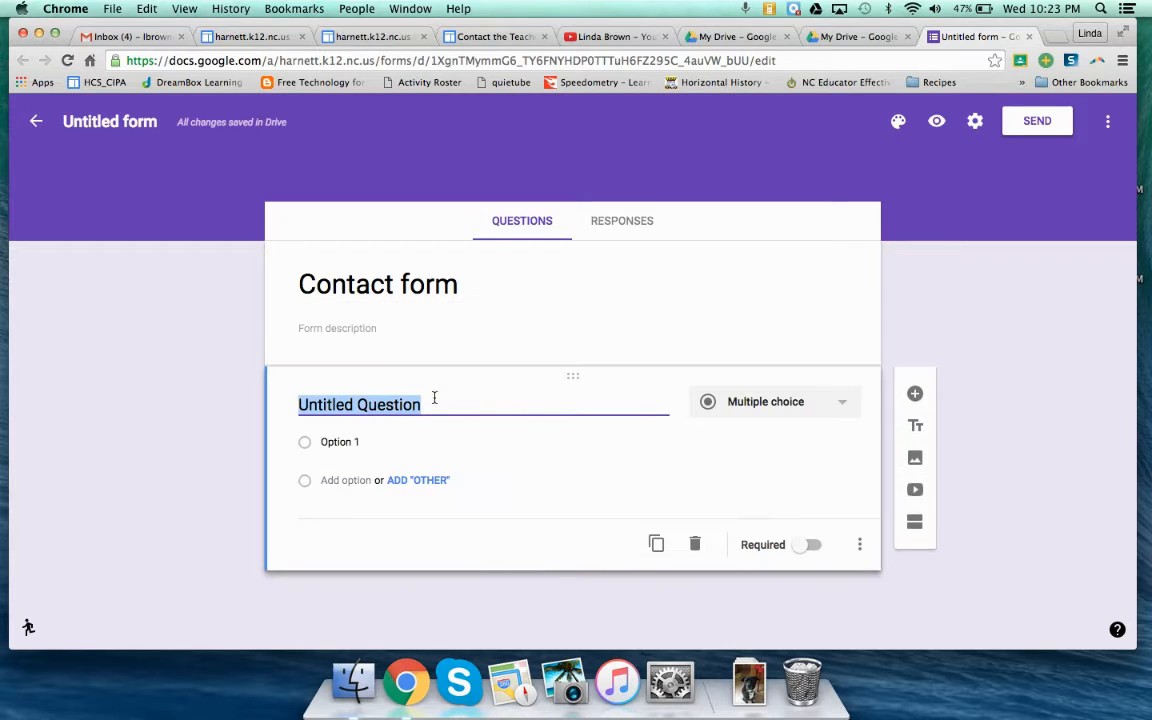
text(Your name)
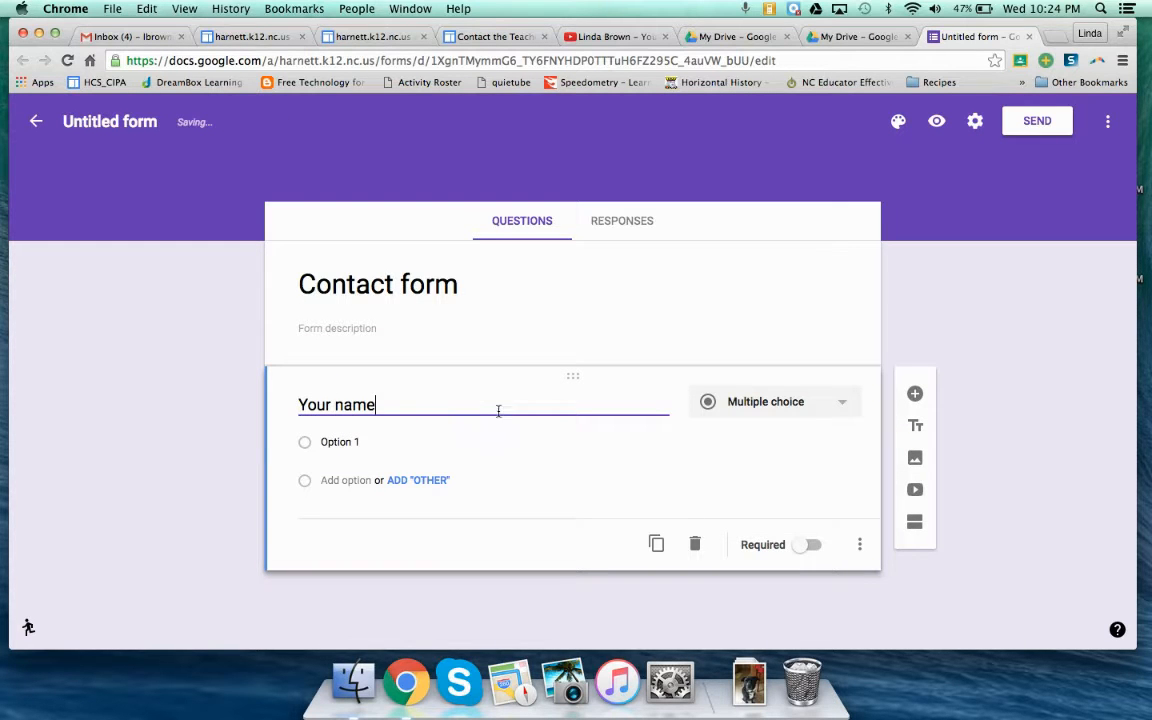
click(761, 406)
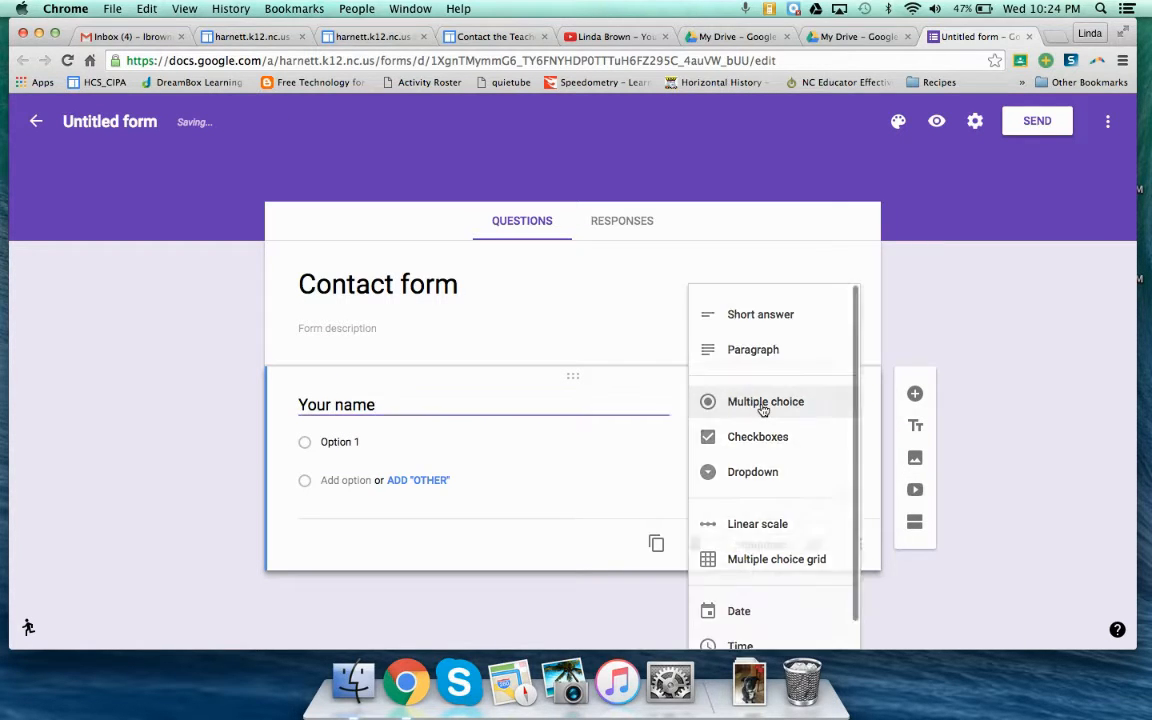
click(758, 316)
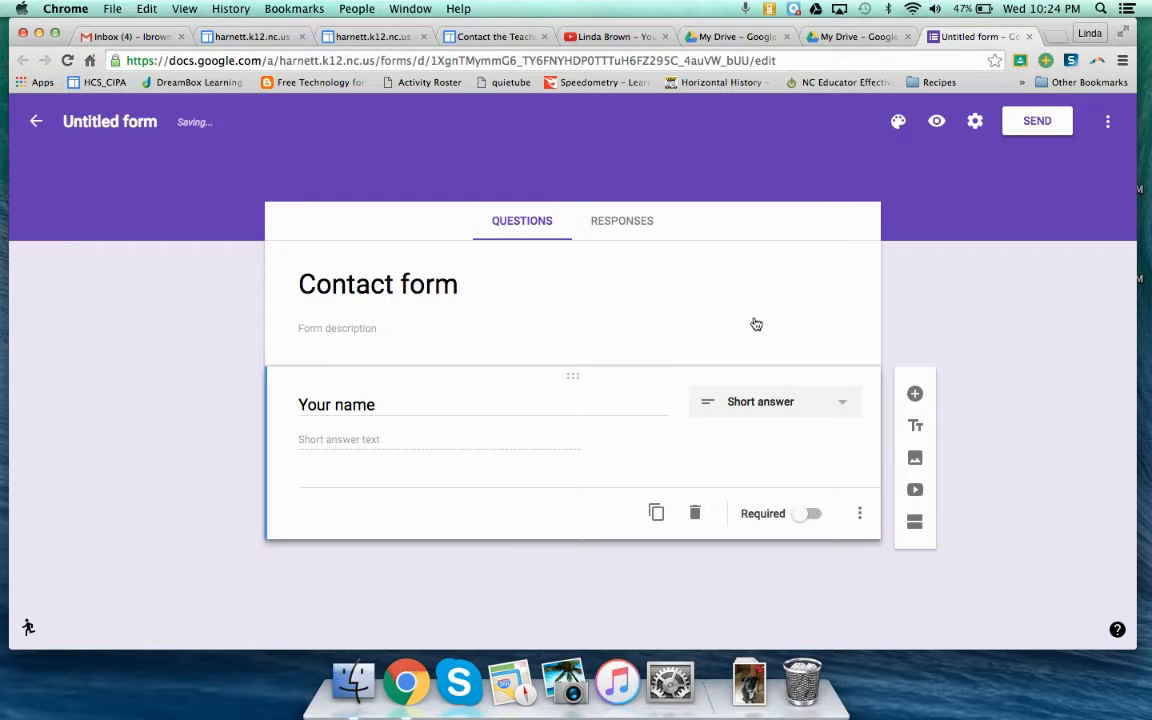
click(810, 514)
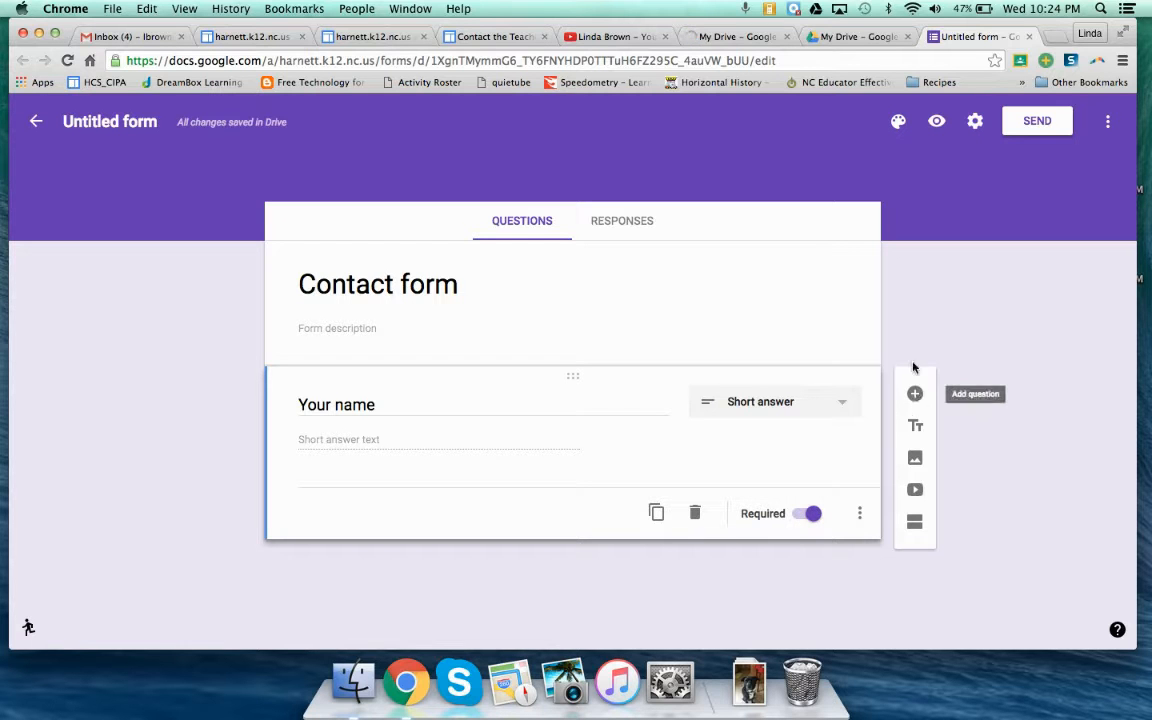
Add a second question "Your child's name" as a required Short answer
click(912, 393)
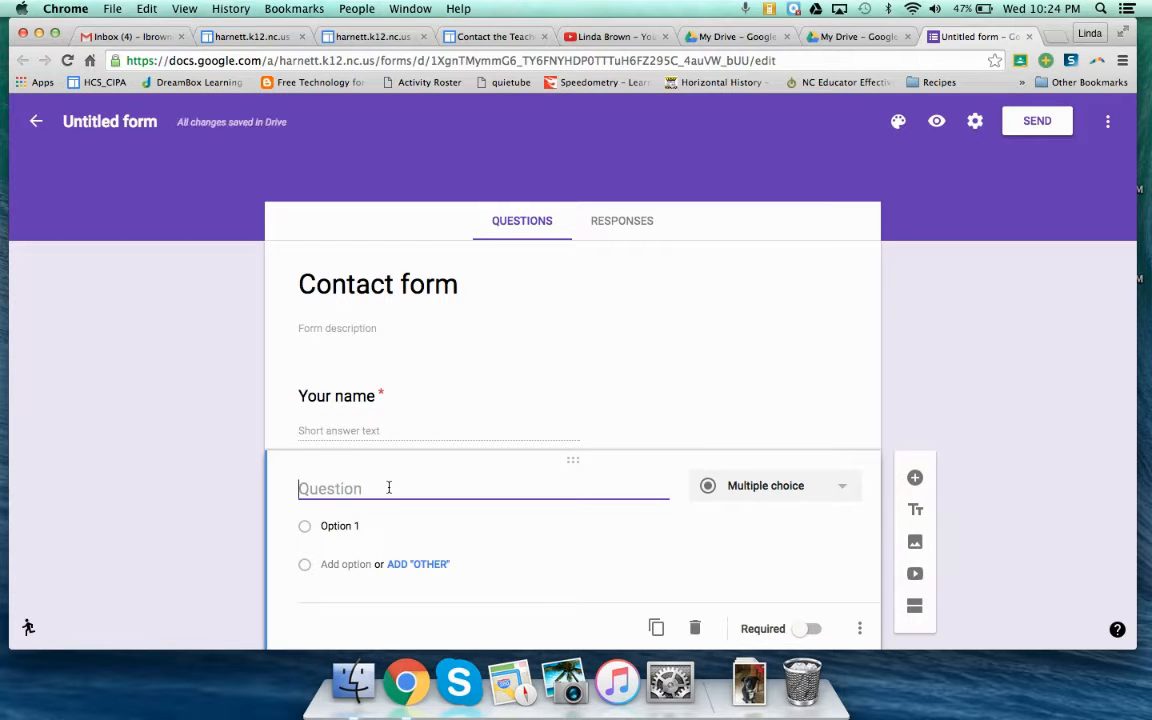
text(Your child's name)
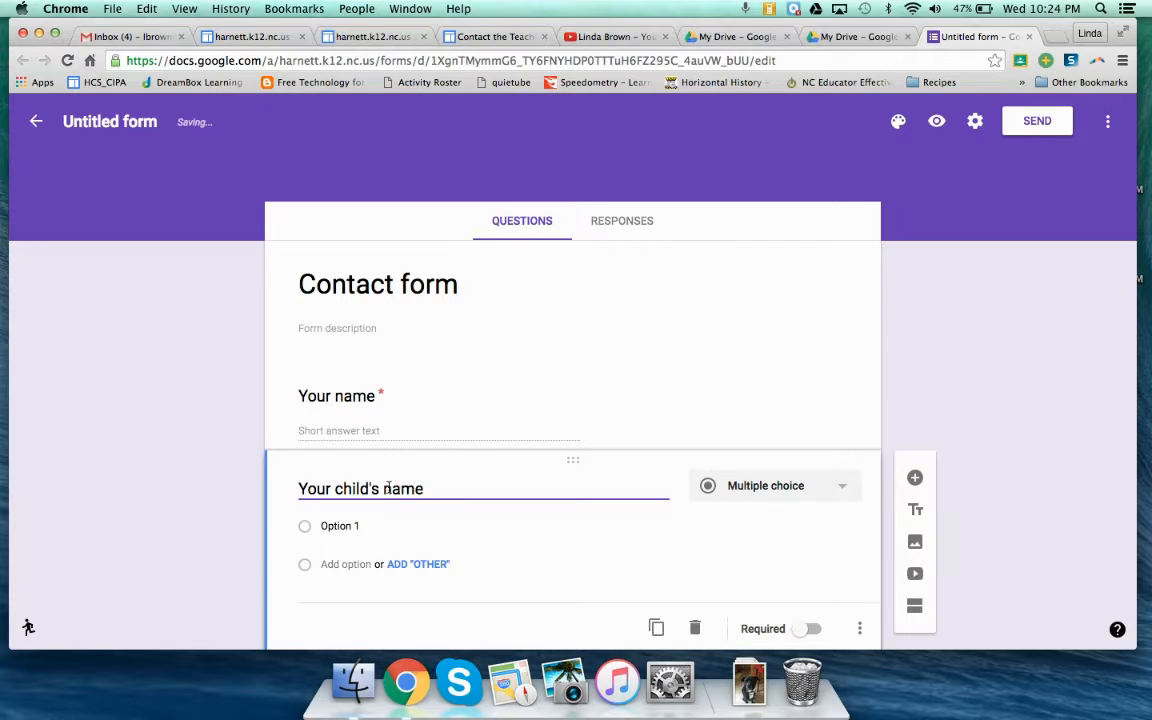
click(742, 485)
click(738, 400)
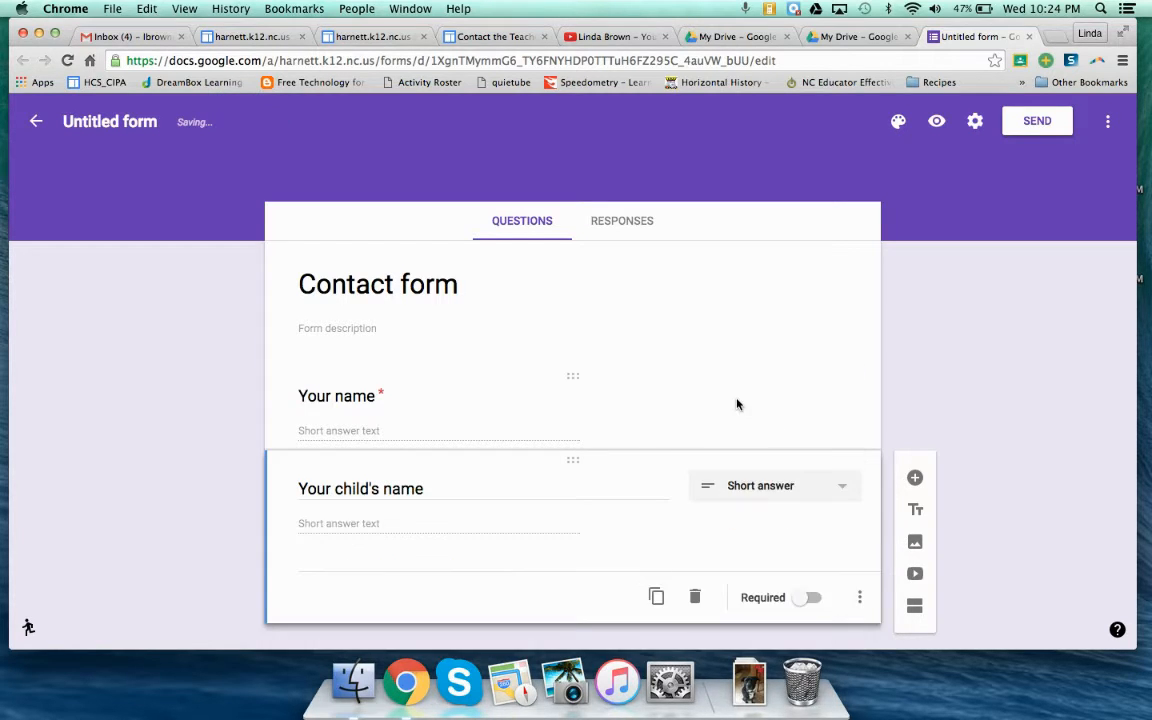
click(810, 574)
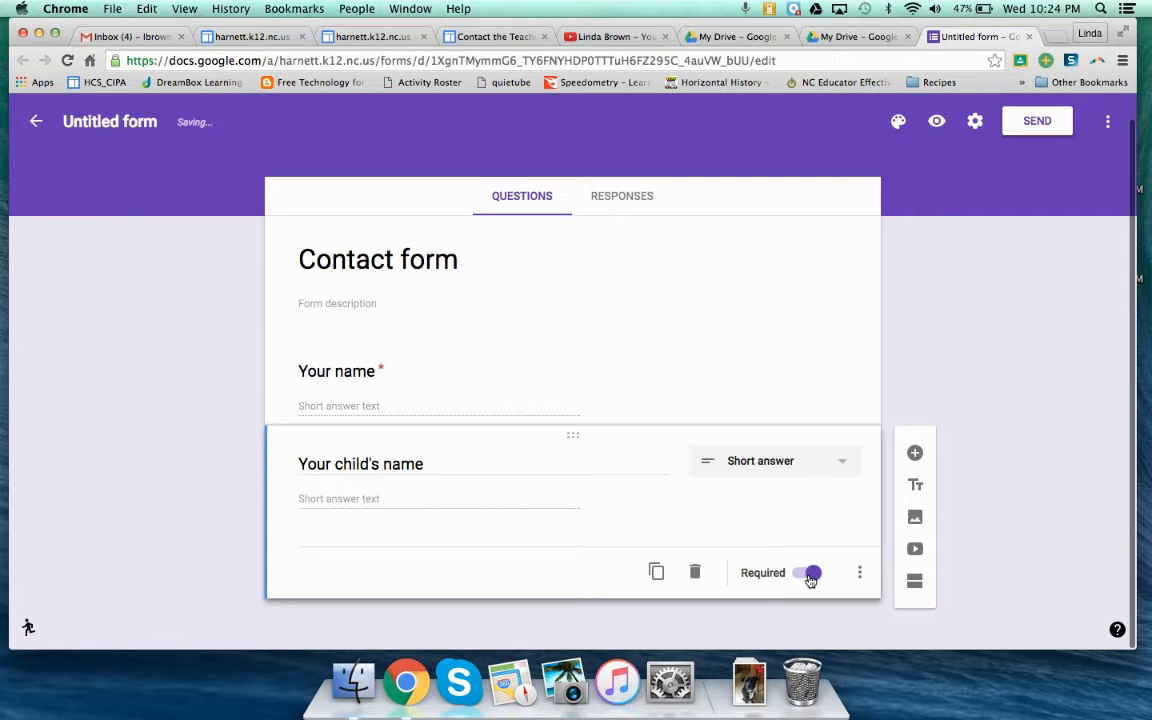
Add a third question "Your email address and/or phone number" as a required Short answer
click(916, 455)
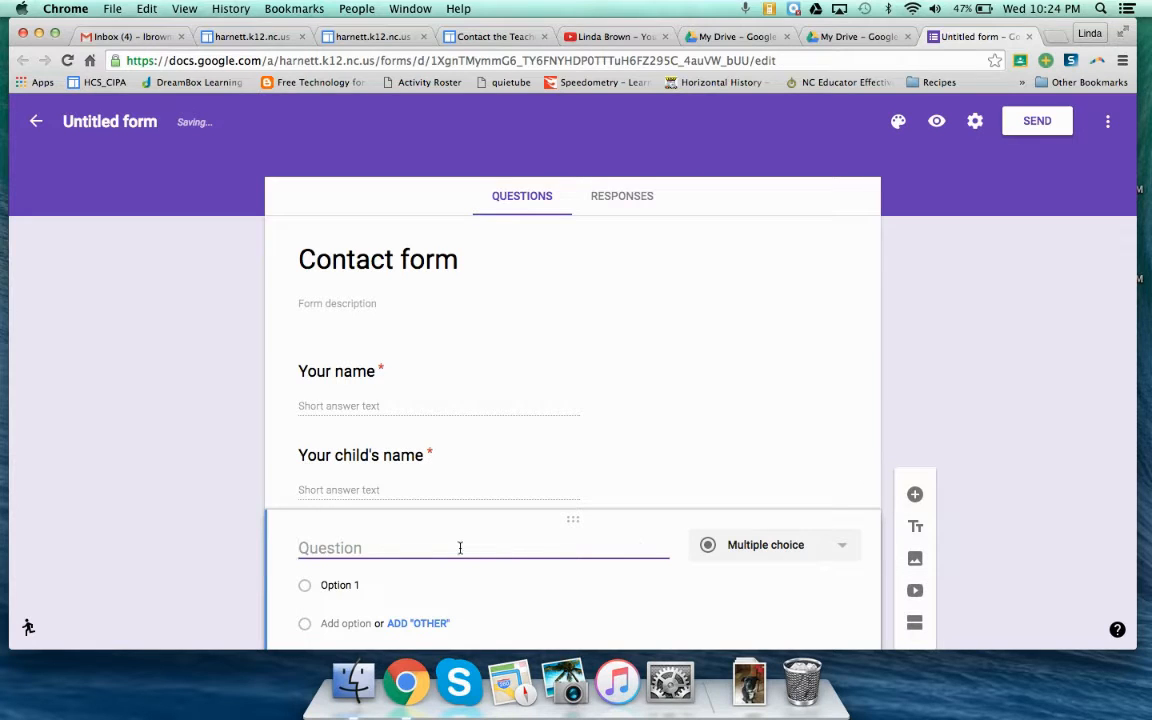
text(You)
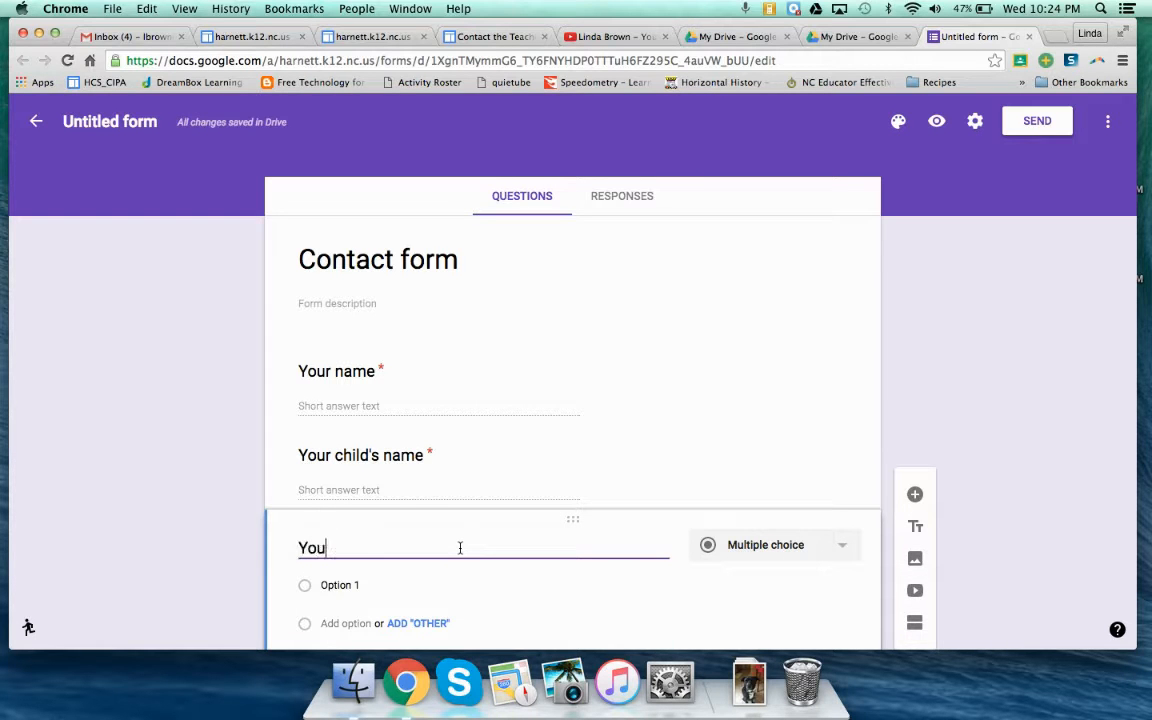
text(r email address and/)
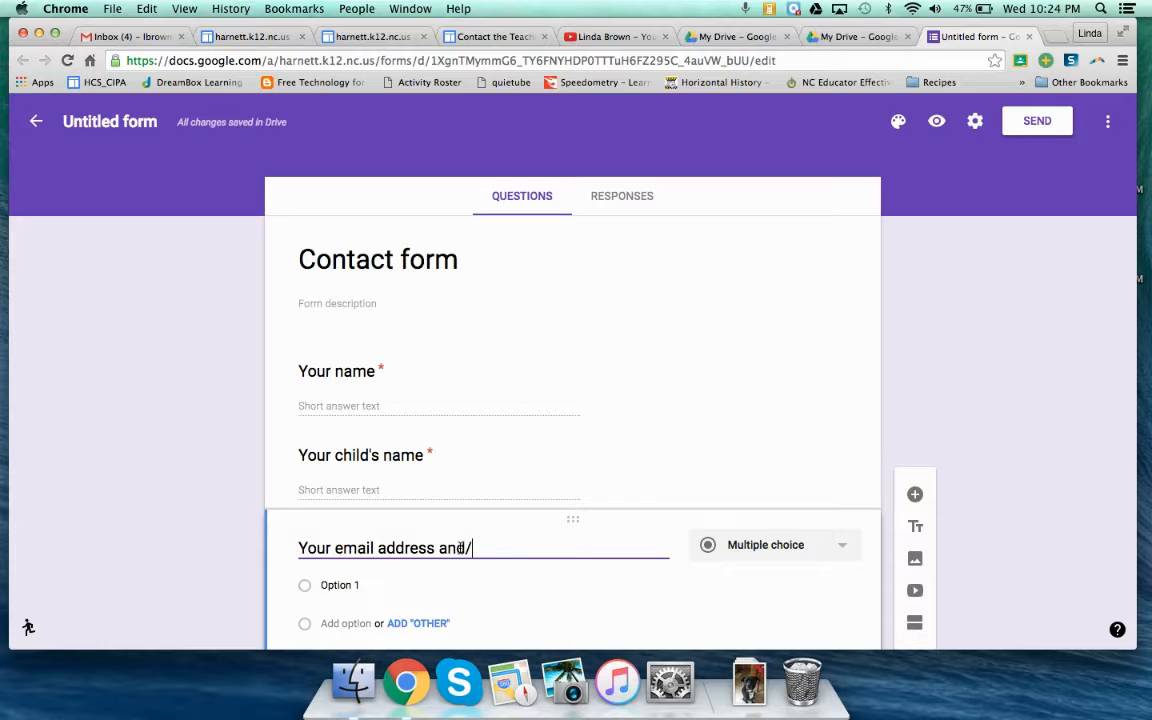
text(or phone number)
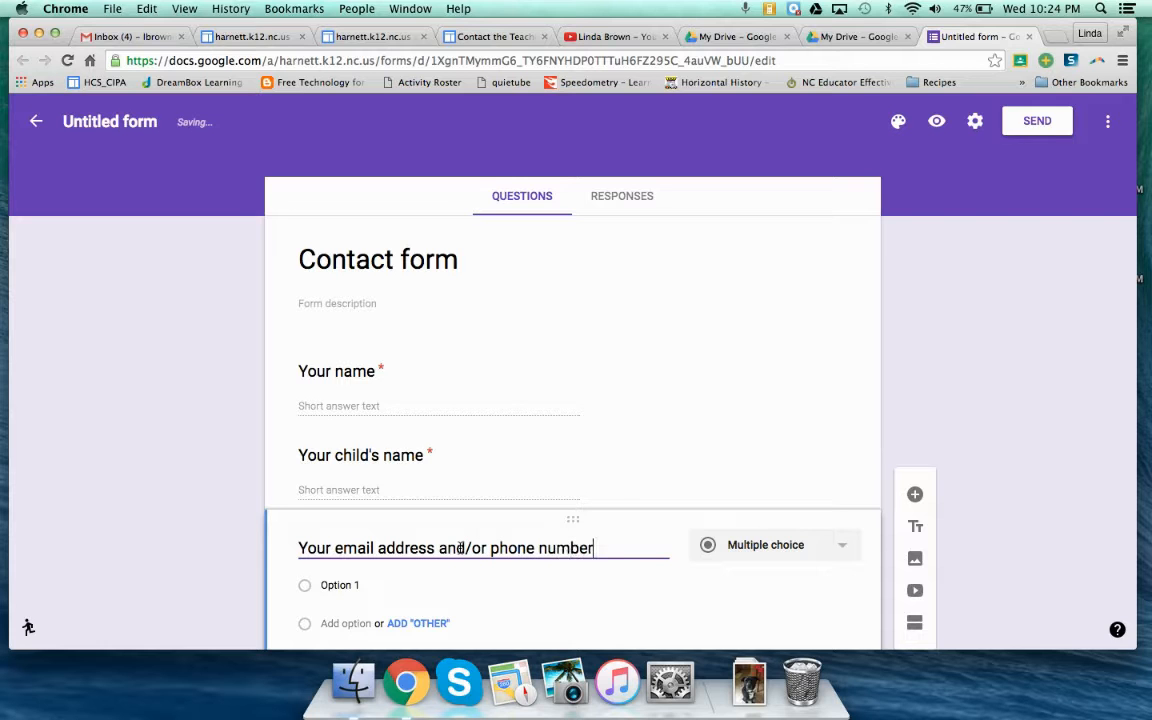
click(766, 546)
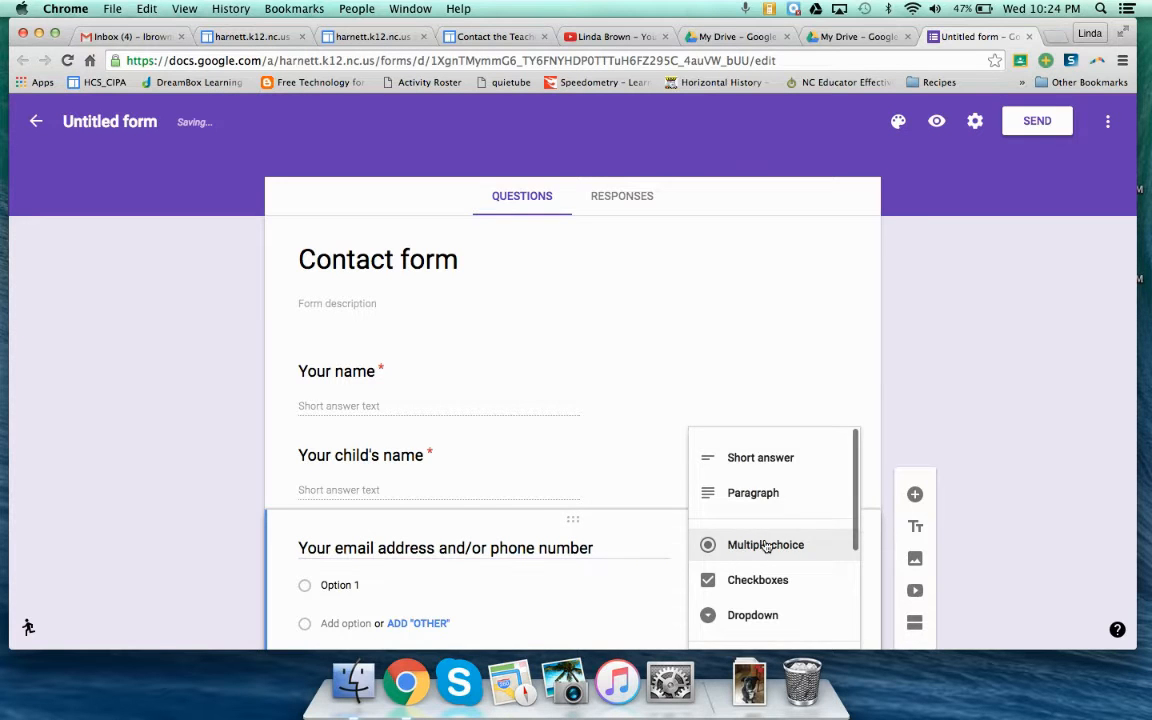
click(740, 451)
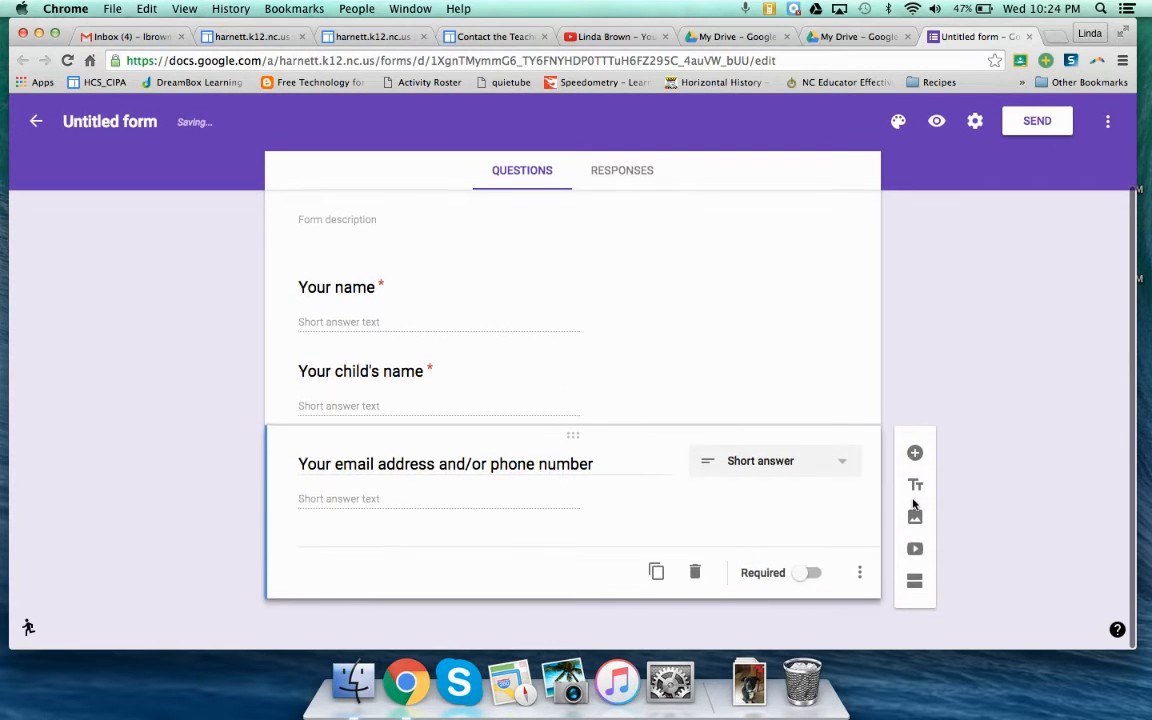
click(813, 573)
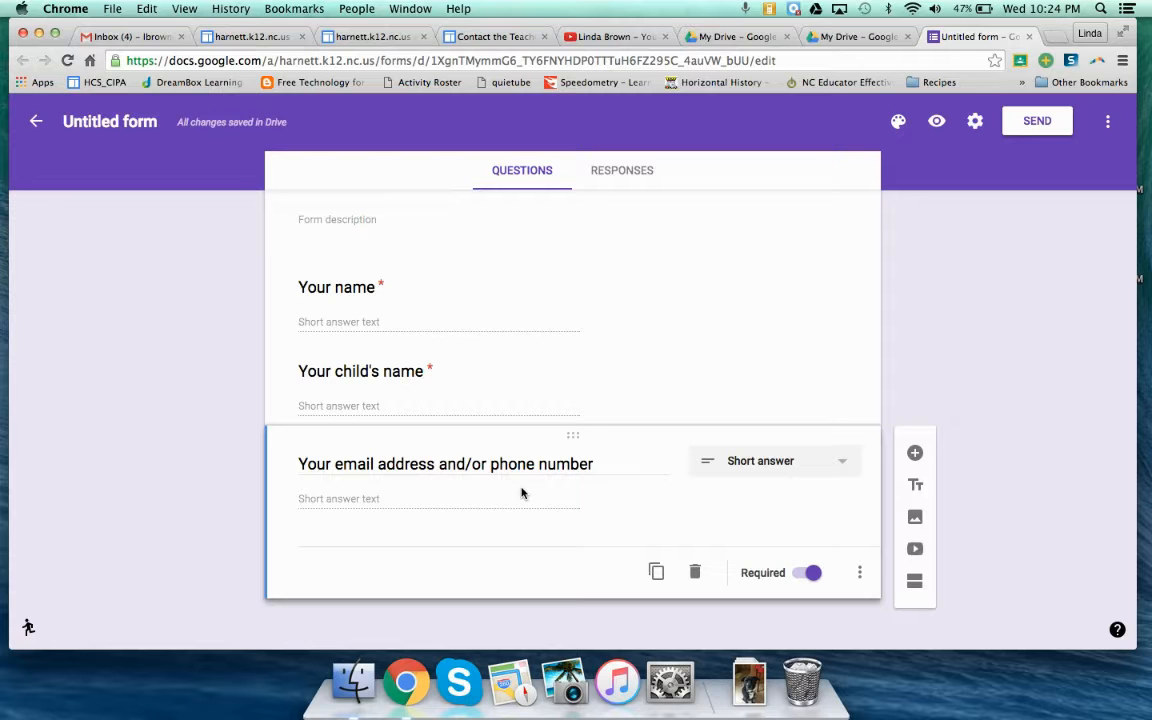
Add a fourth question "Your questions and/or comments:" as a required Paragraph
click(915, 453)
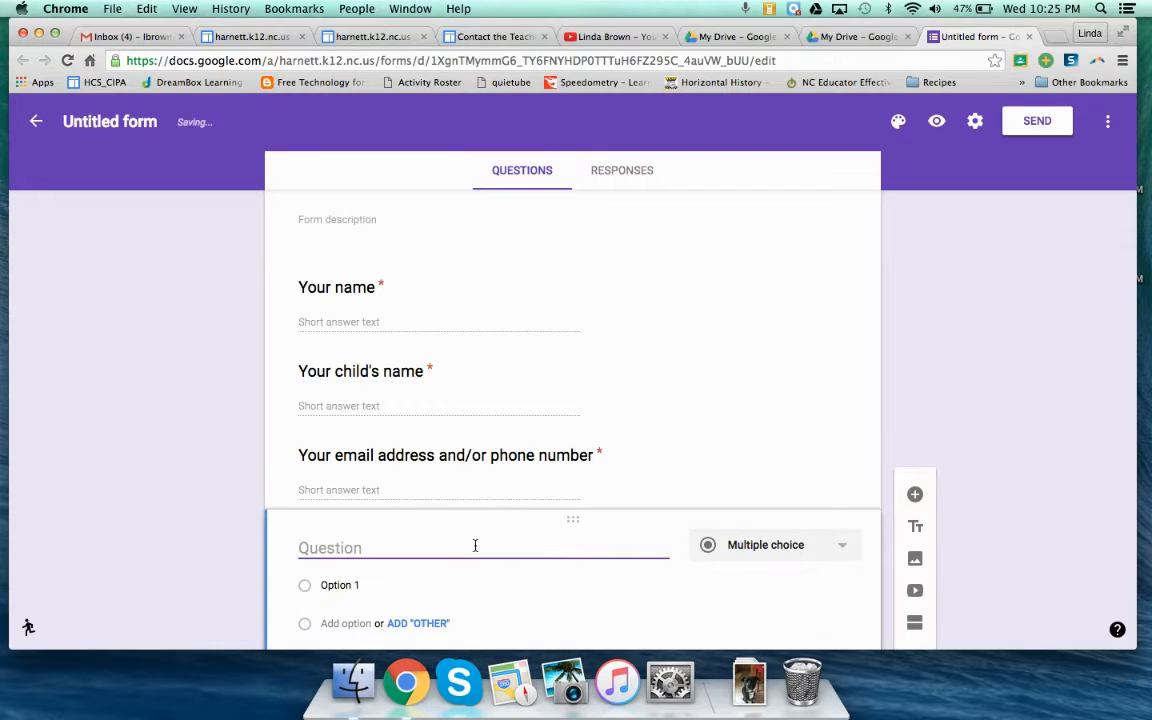
text(Your ques)
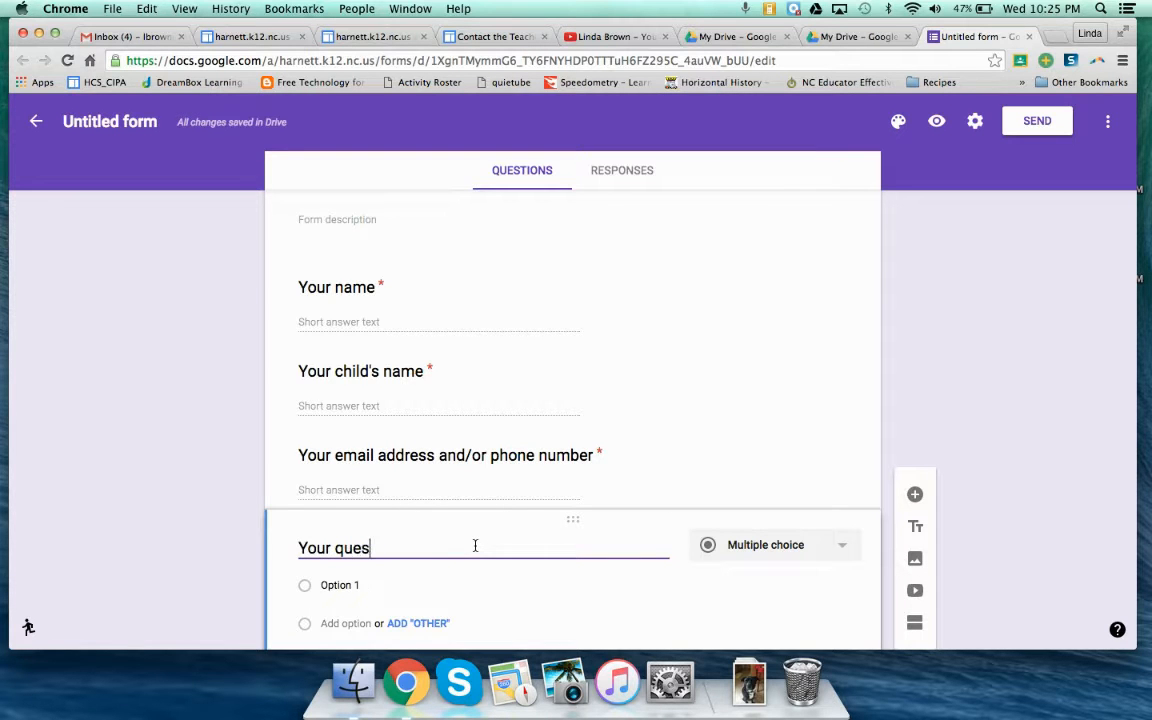
text(tions)
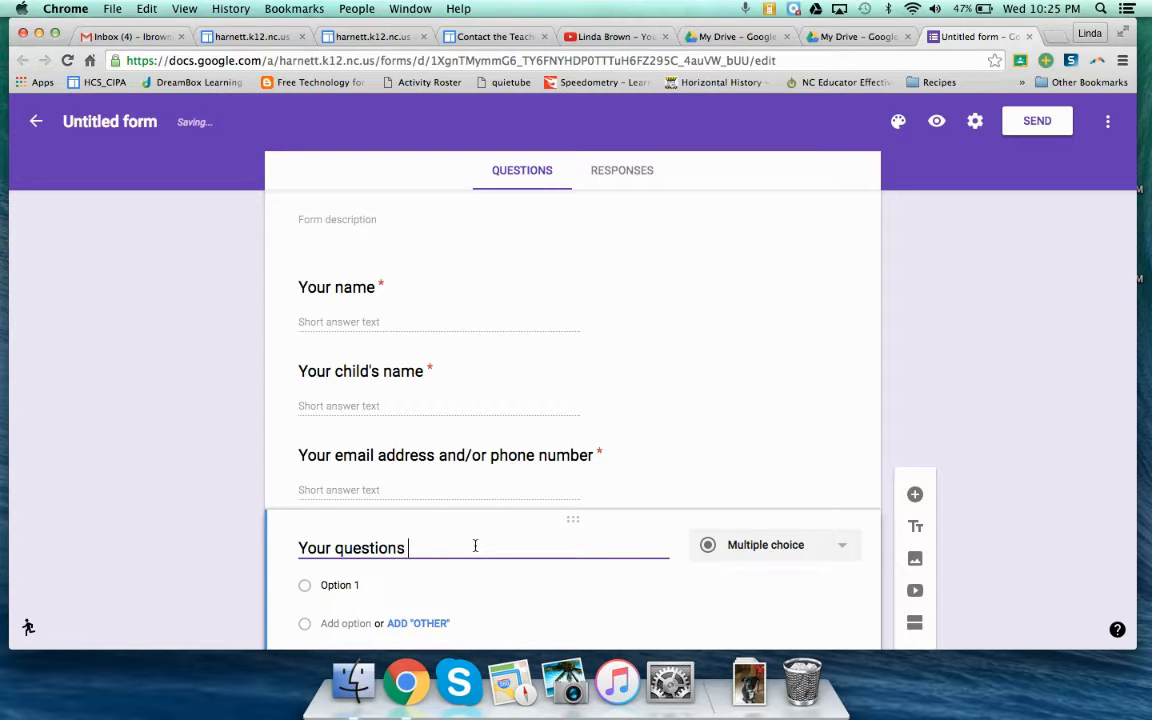
text( and/or comments)
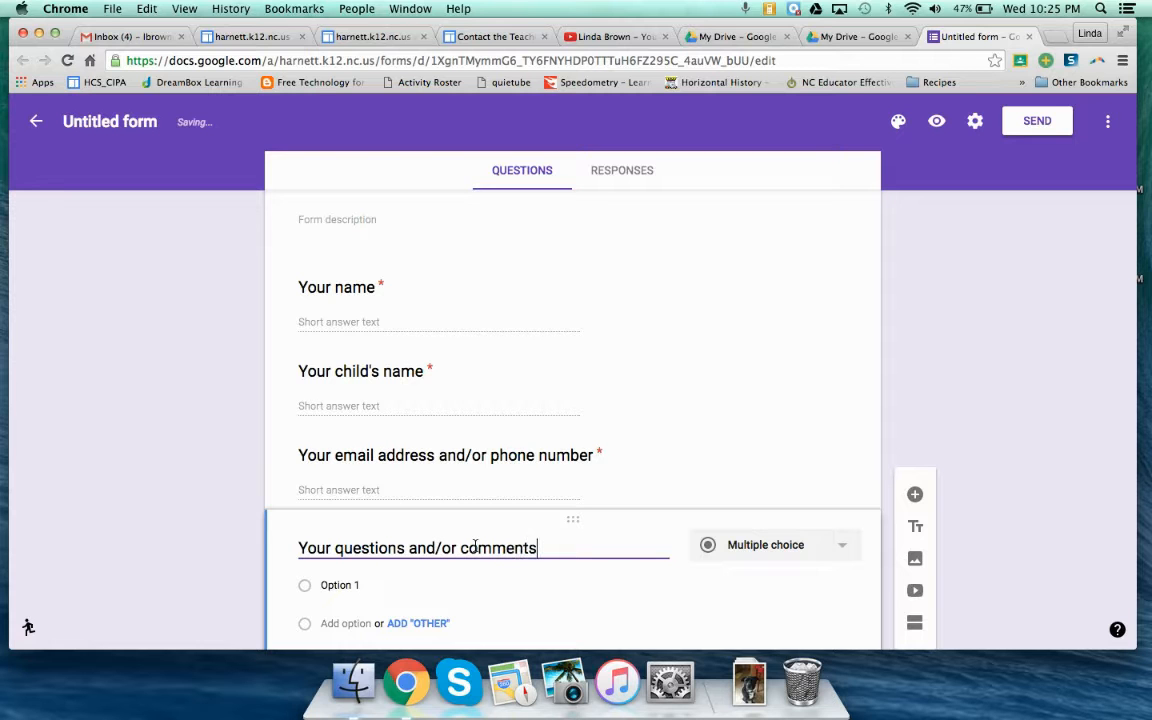
text(:)
scroll(475, 548, down, 3)
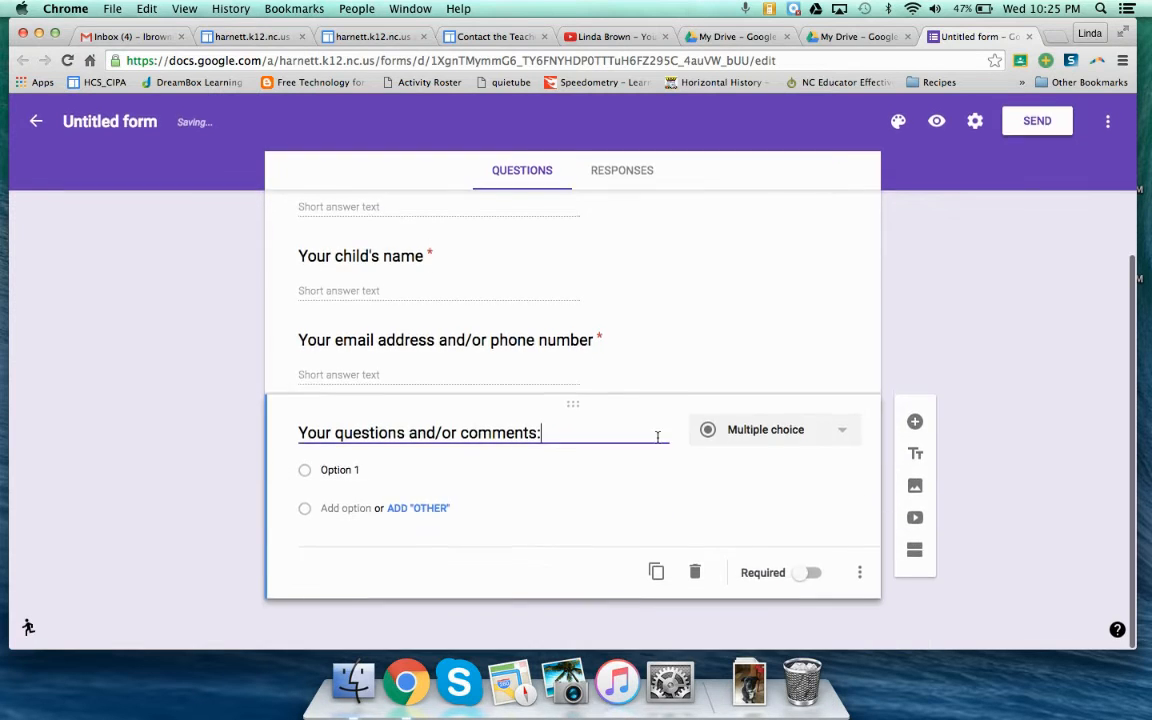
click(745, 435)
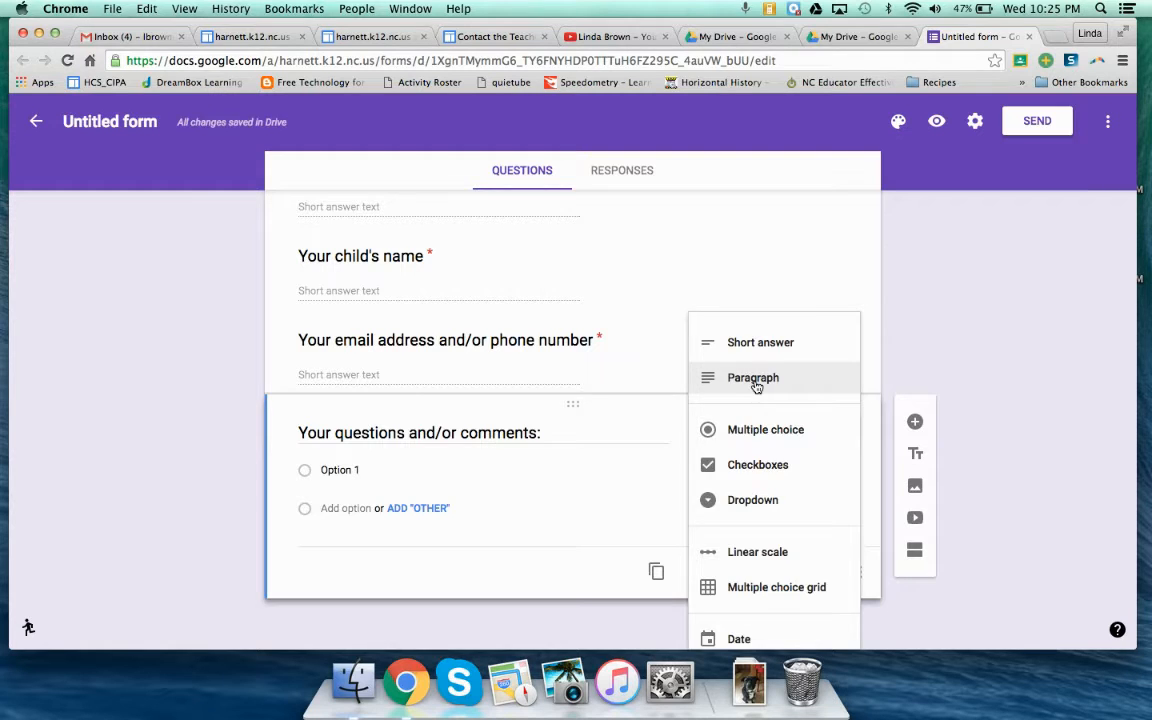
click(755, 380)
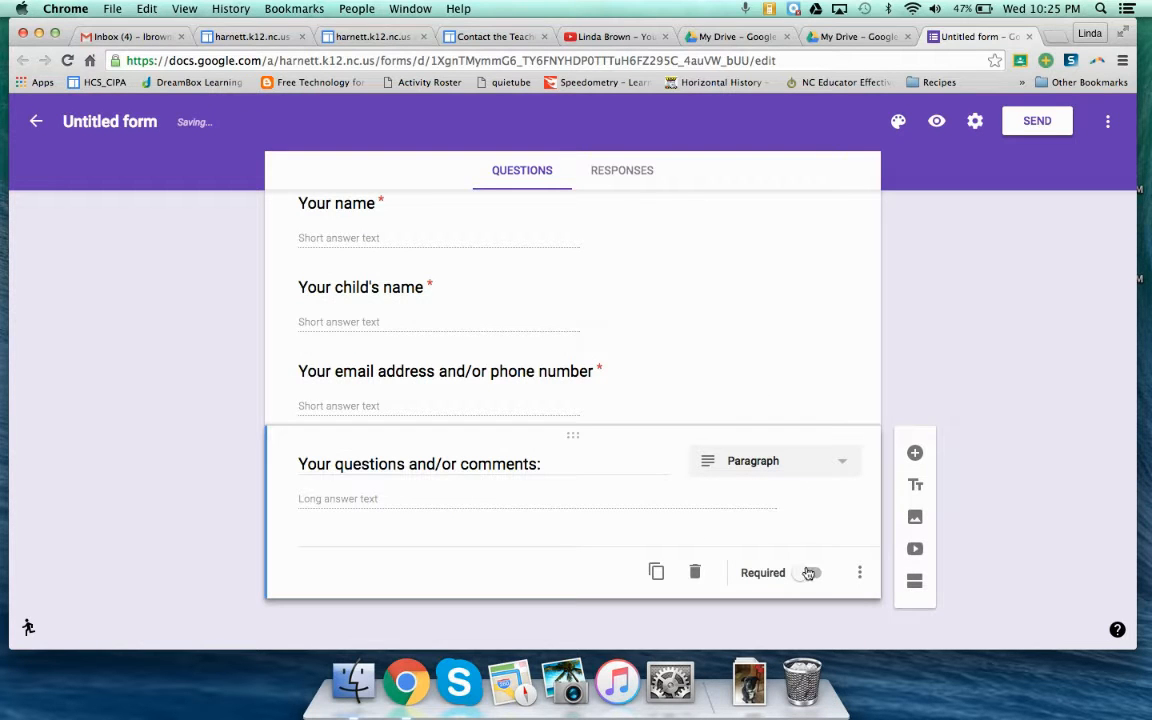
click(810, 575)
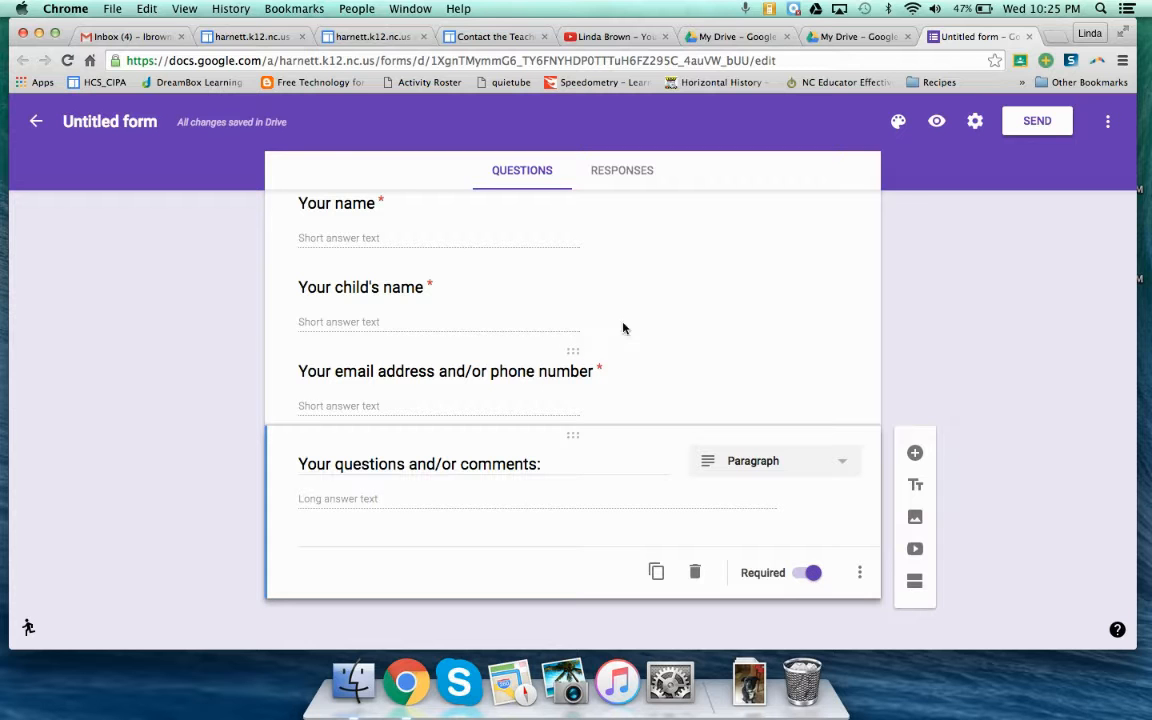
Rename the untitled form file as "Contact form" to match its title, leaving the description empty
scroll(483, 311, up, 4)
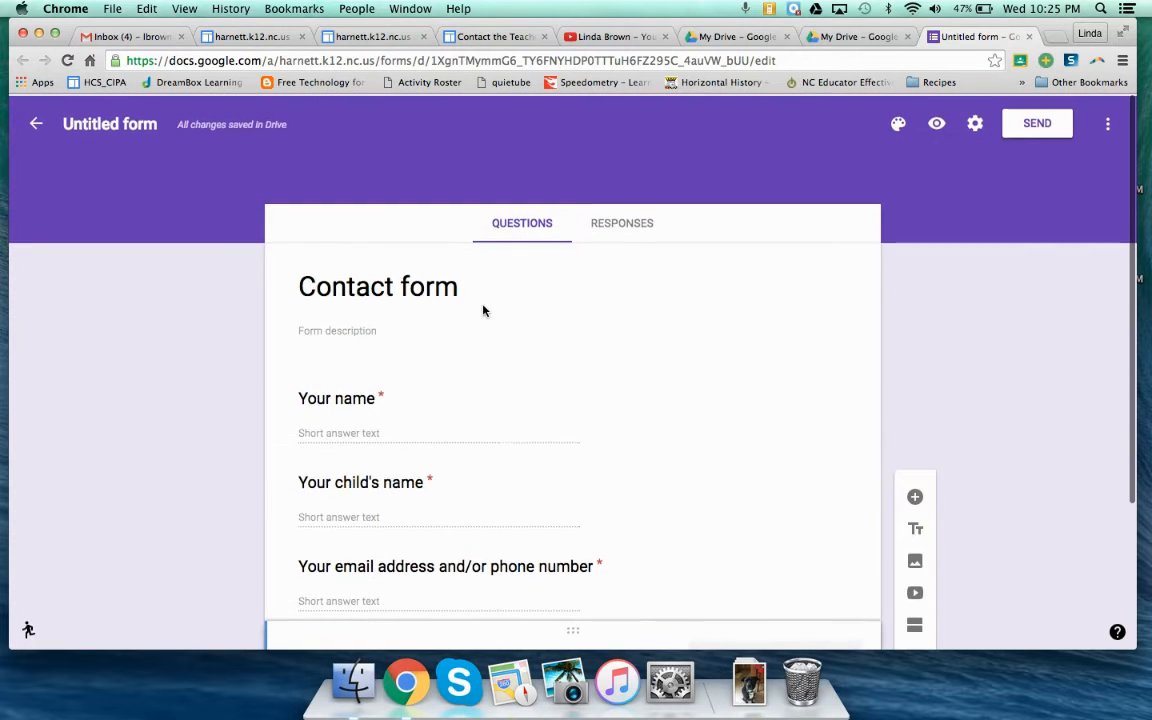
click(339, 329)
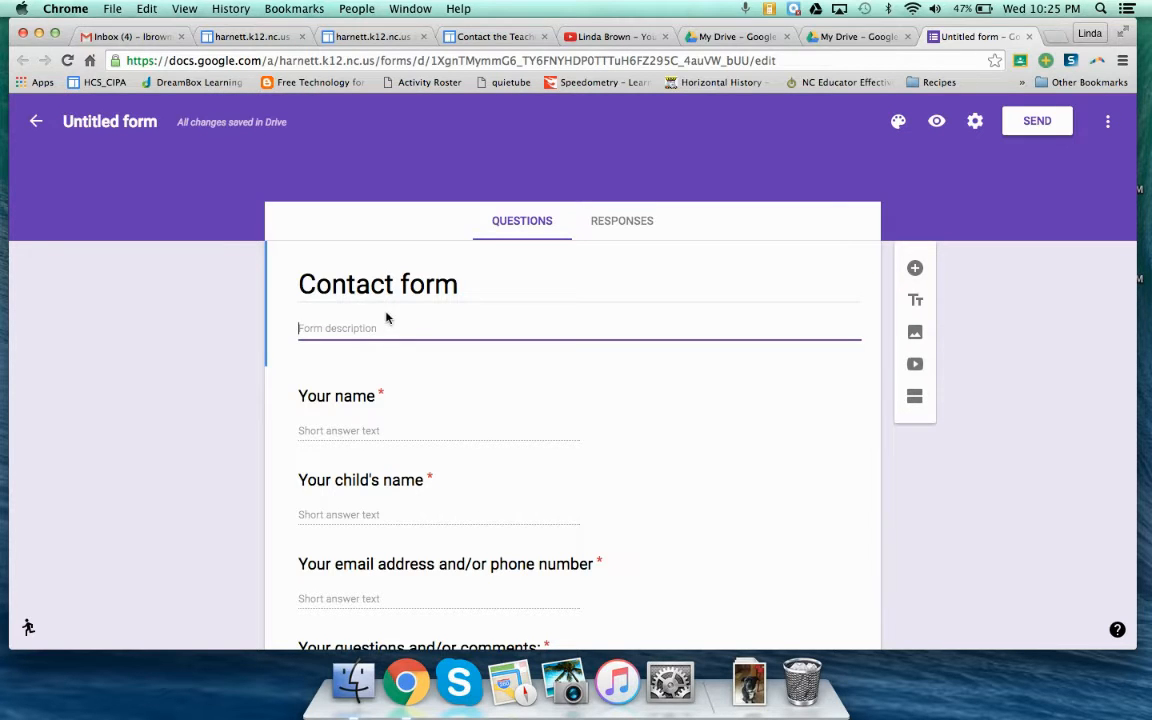
click(113, 121)
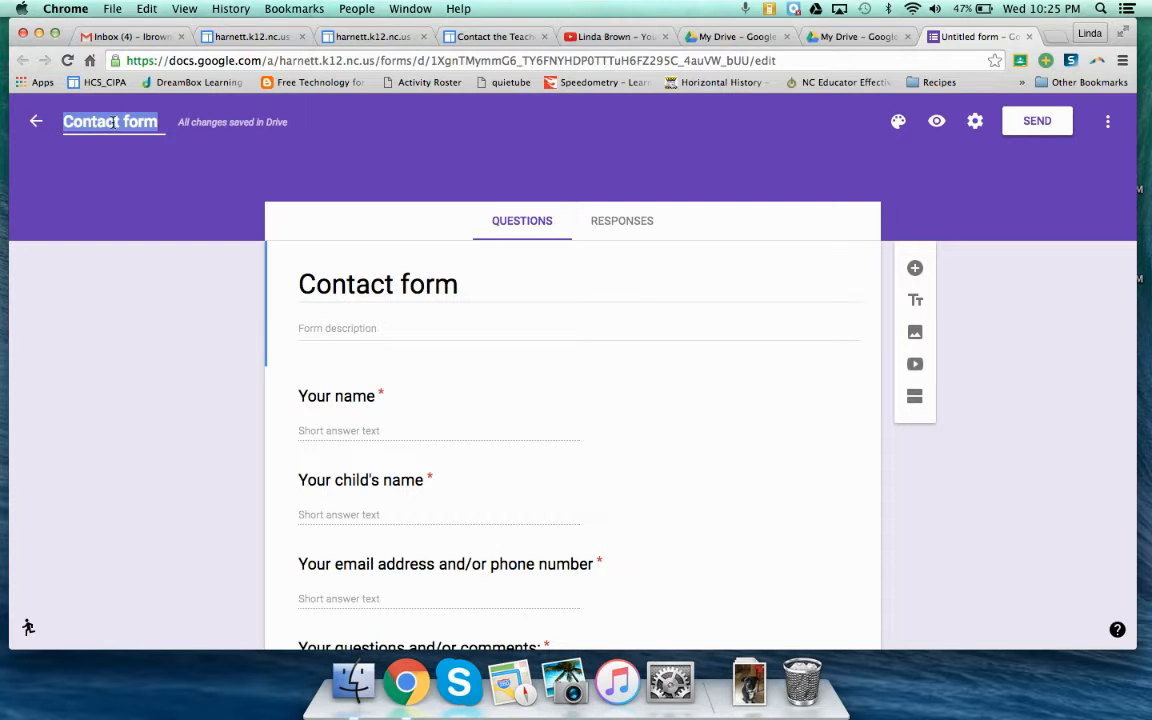
Create a new spreadsheet "Contact form (Responses)" as the form's response destination and view it
click(640, 231)
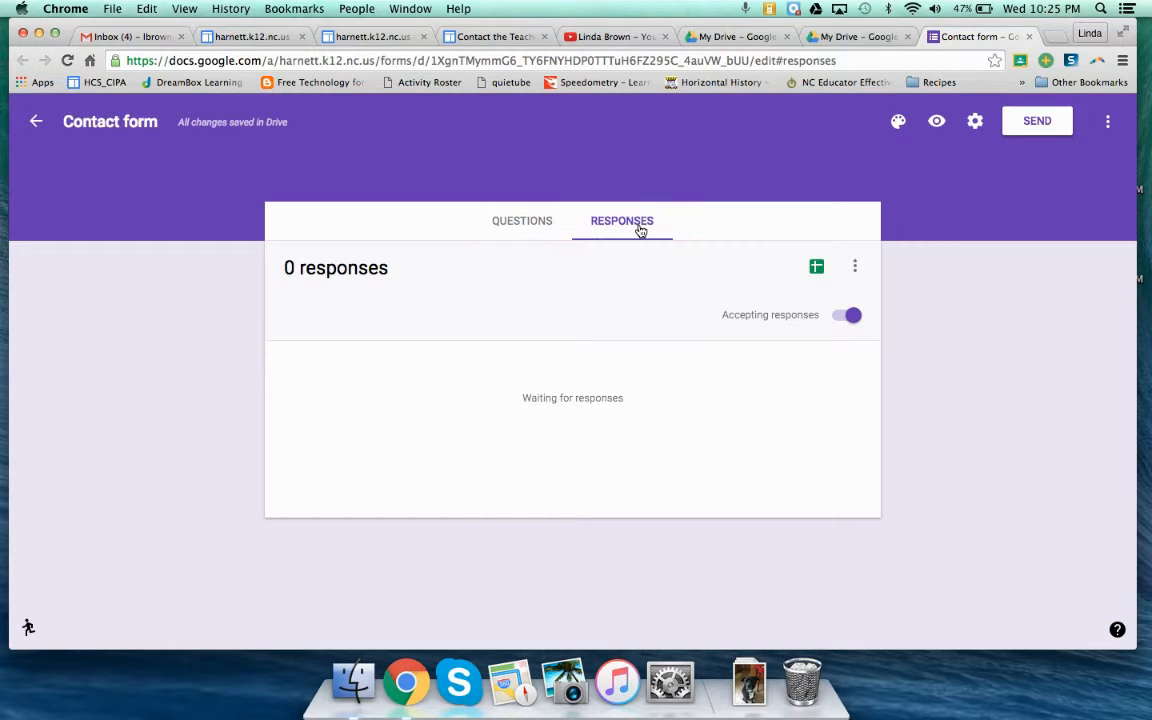
click(816, 272)
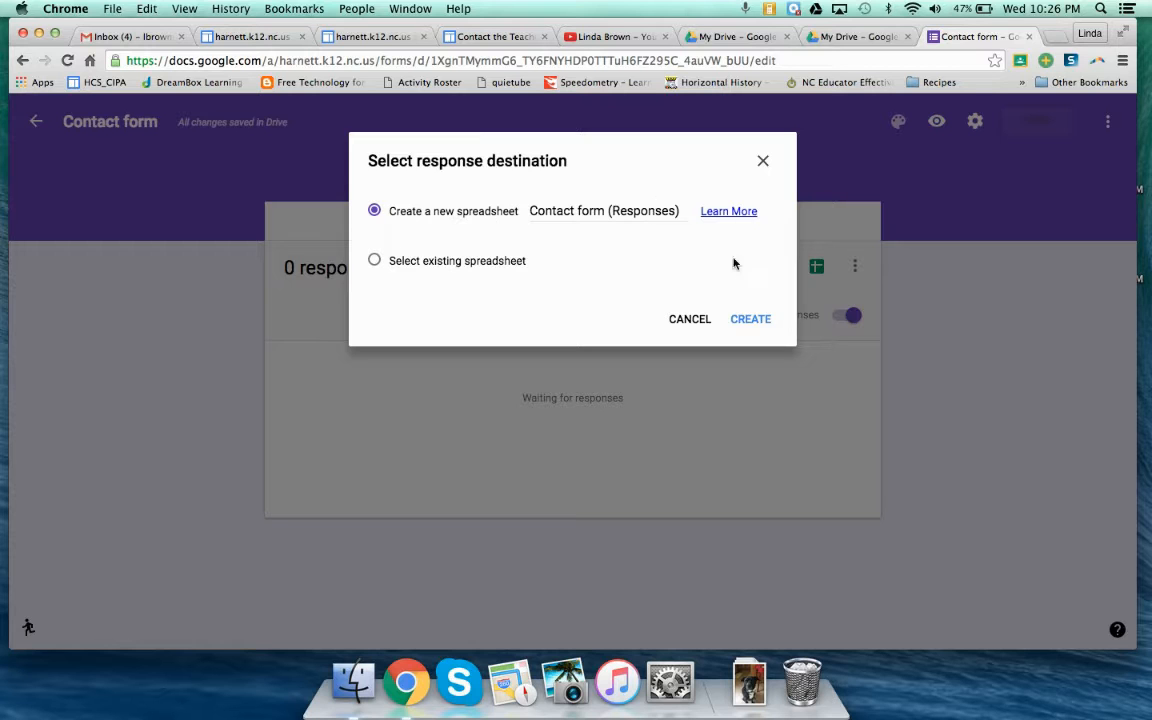
click(752, 325)
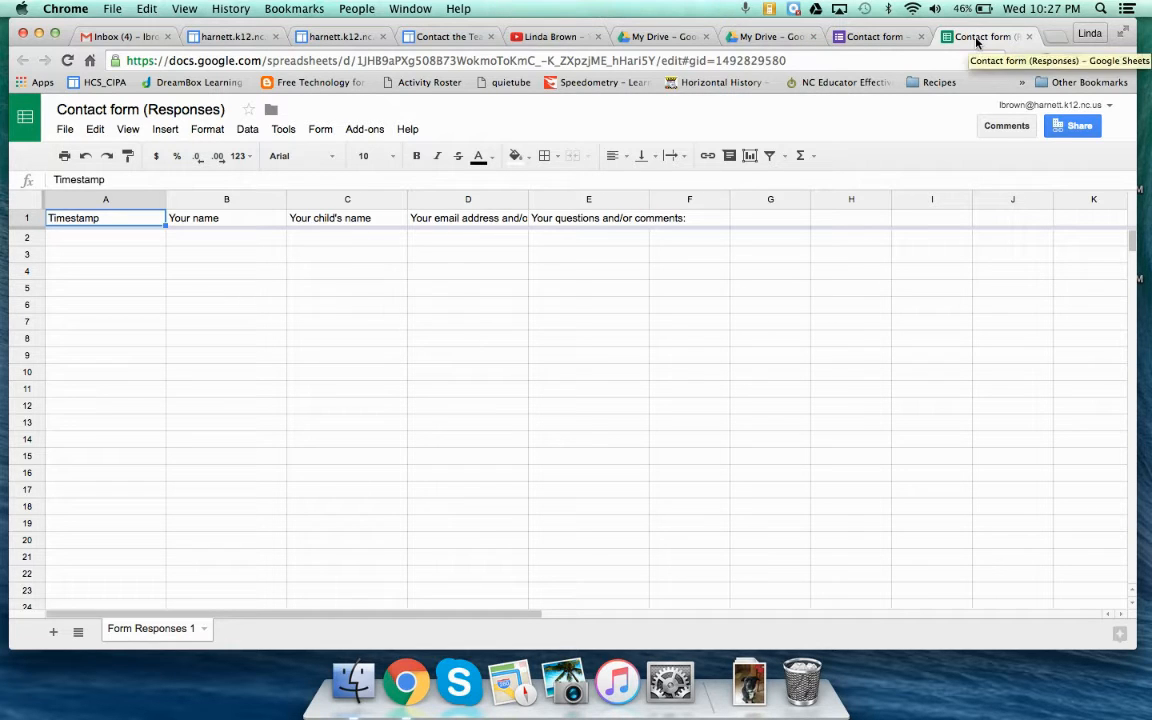
click(876, 37)
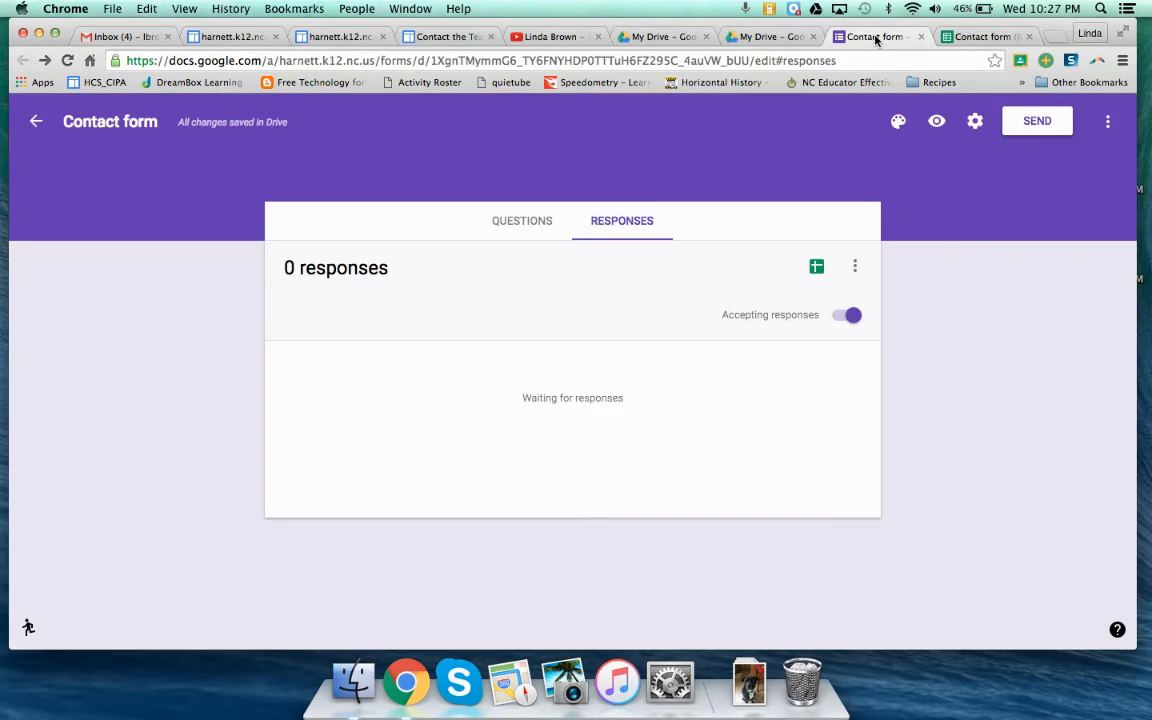
click(997, 37)
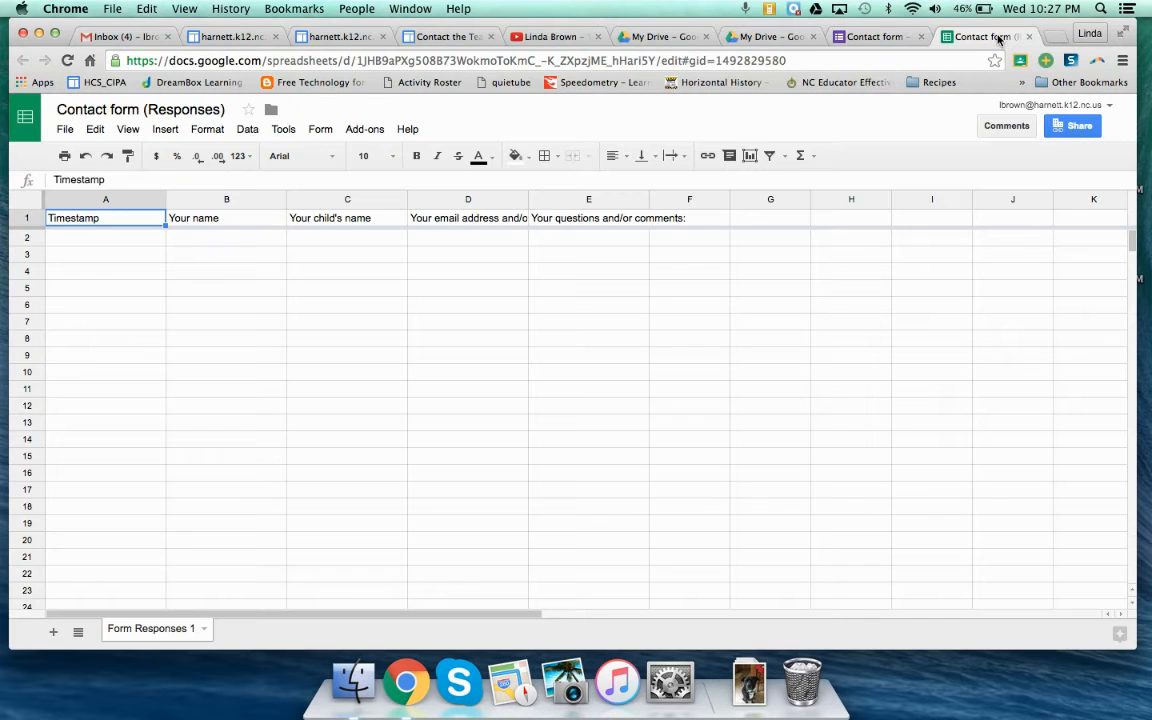
Return to the form's questions and copy its embed HTML code from the send options
click(866, 37)
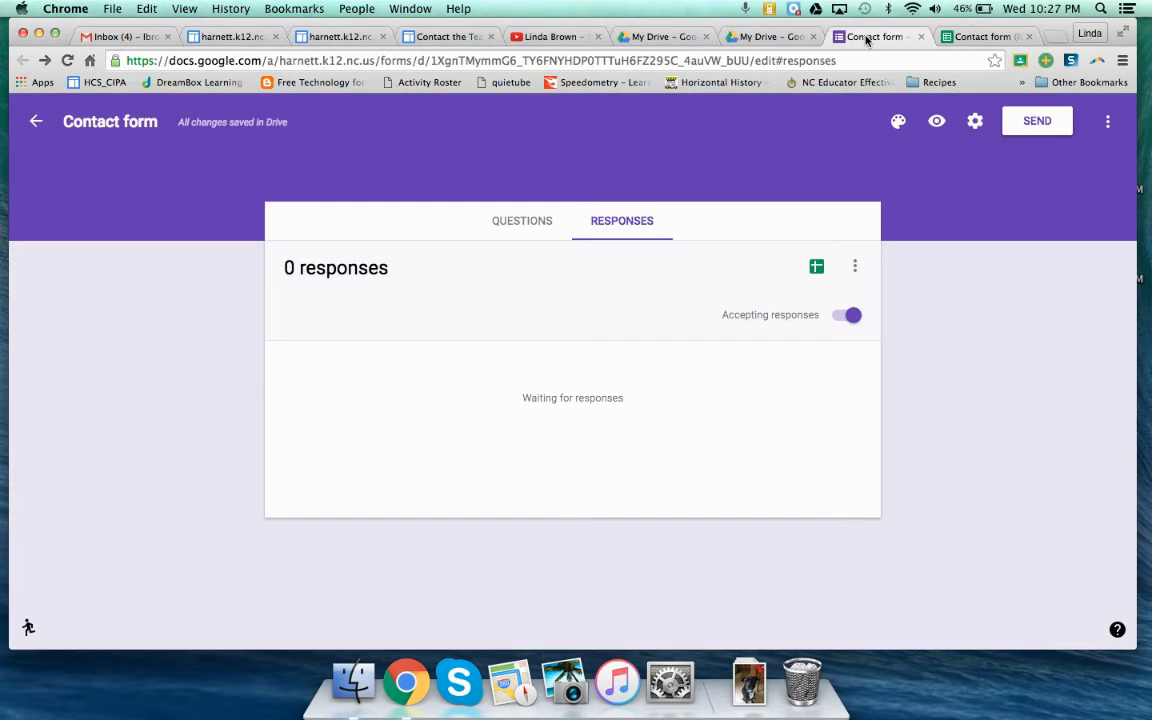
click(514, 225)
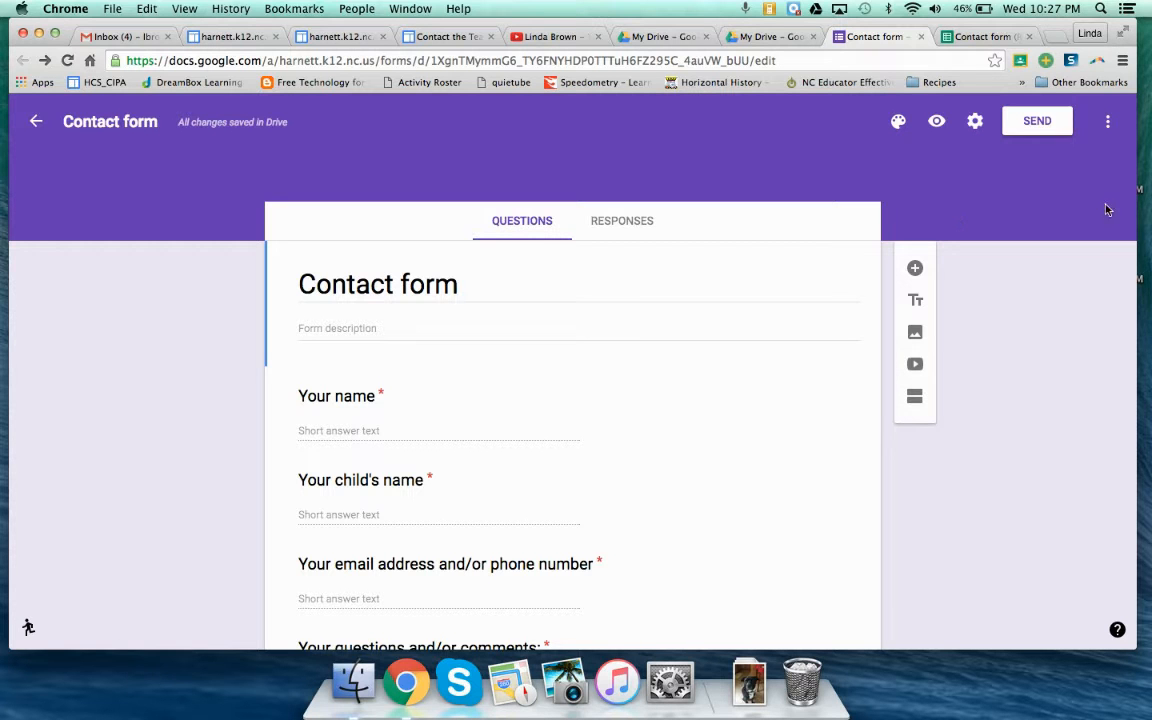
click(1035, 125)
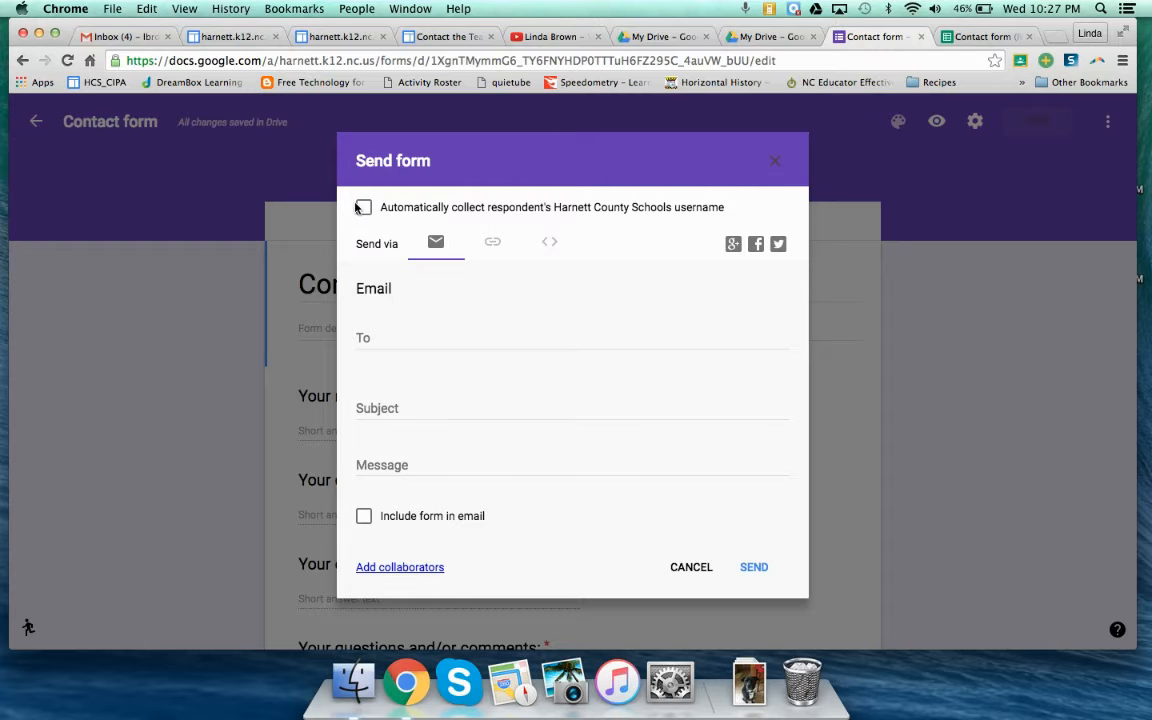
click(549, 244)
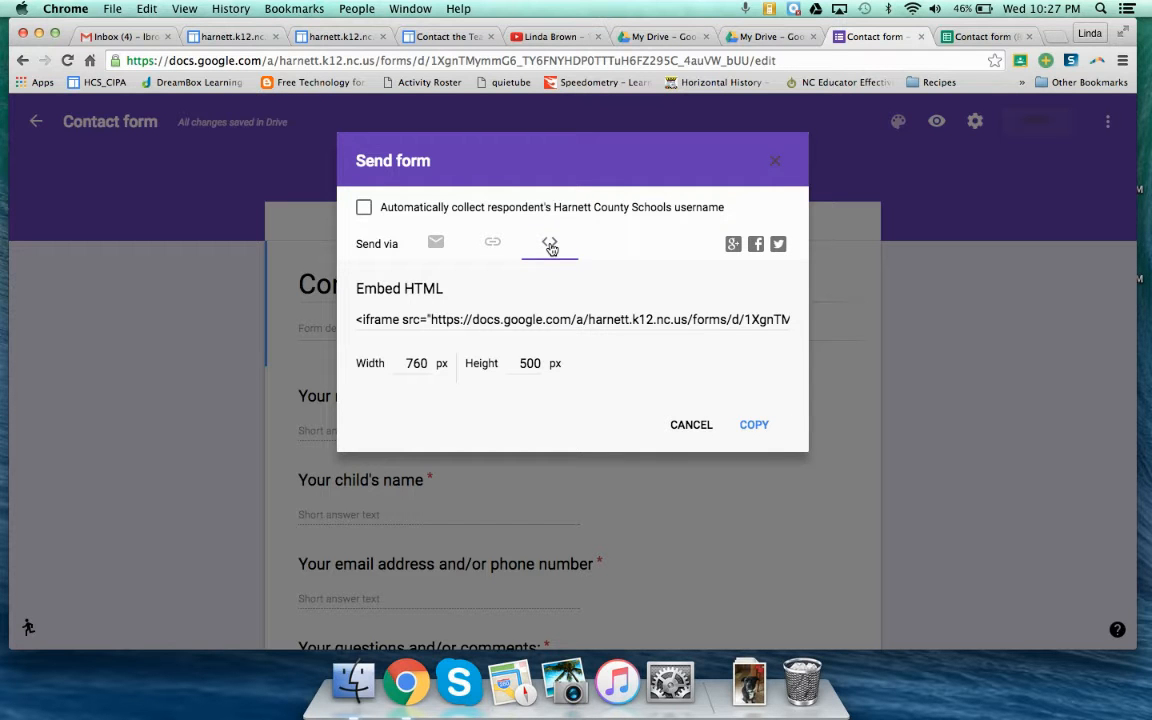
click(549, 322)
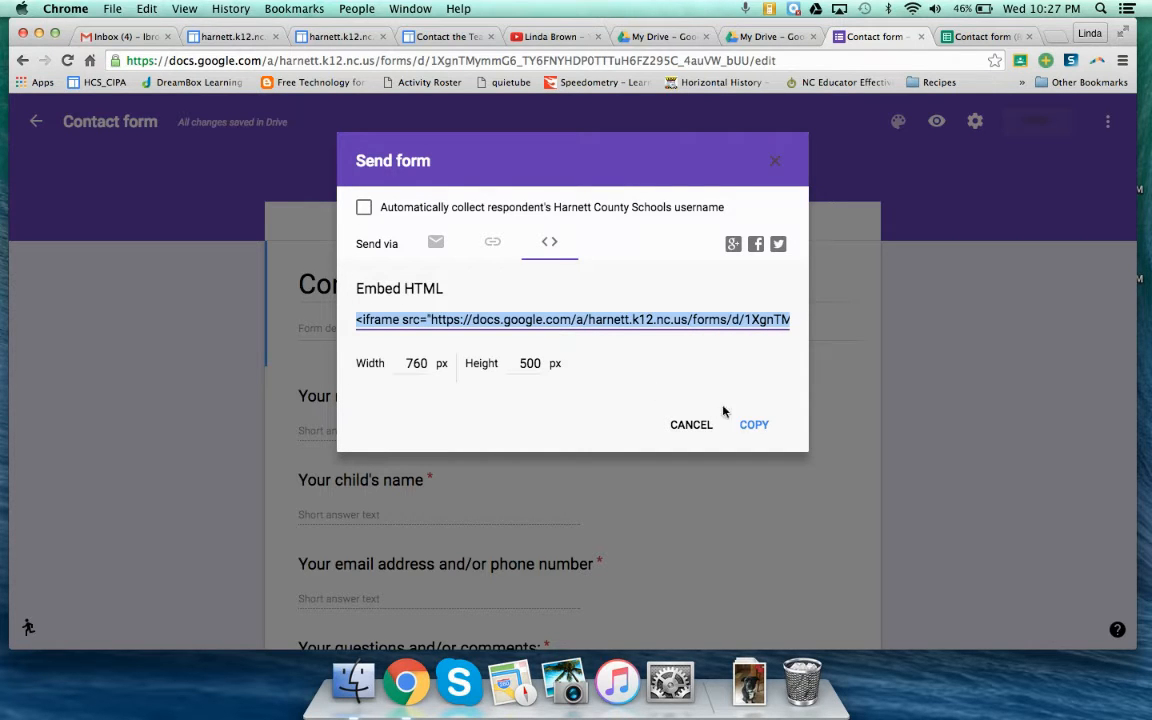
click(758, 428)
click(777, 162)
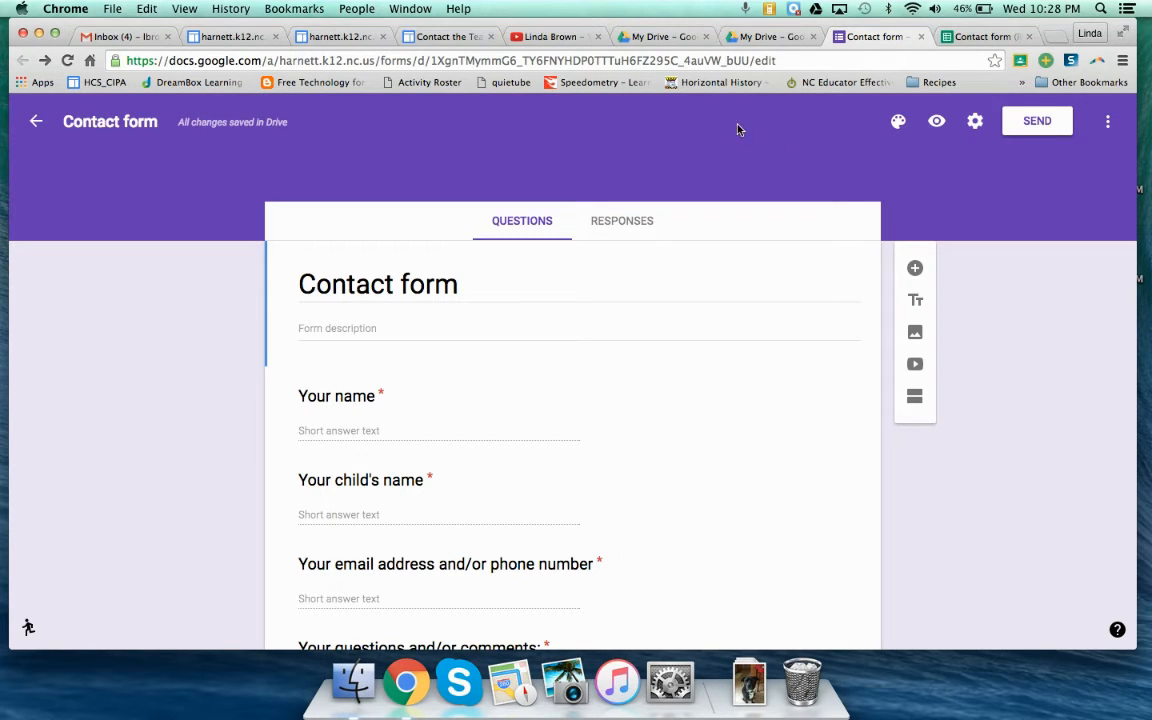
Switch to the Contact the Teacher page in Google Sites and replace its HTML source with the copied form embed code
click(443, 37)
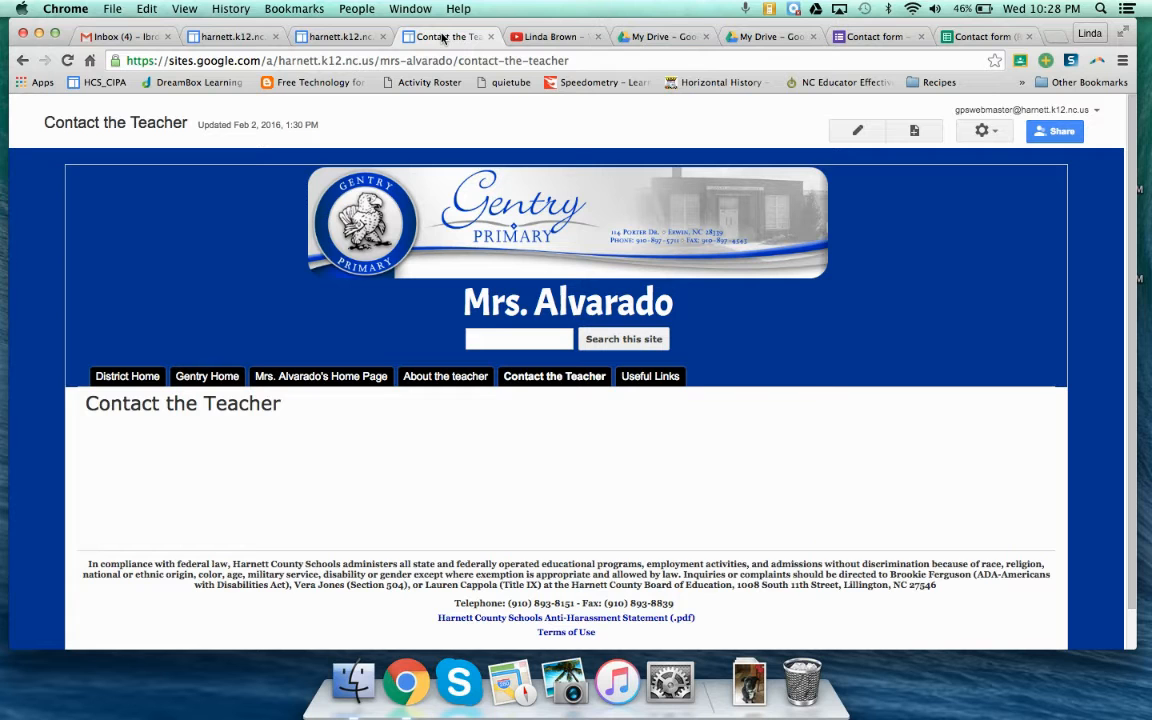
click(857, 131)
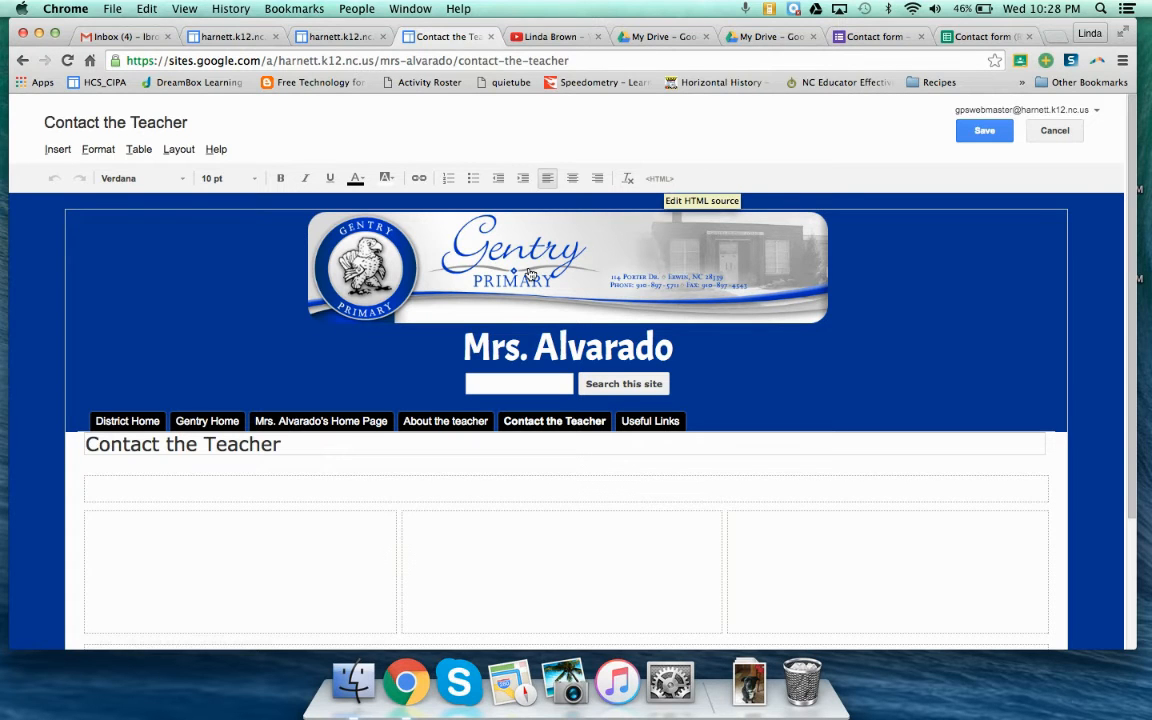
click(659, 179)
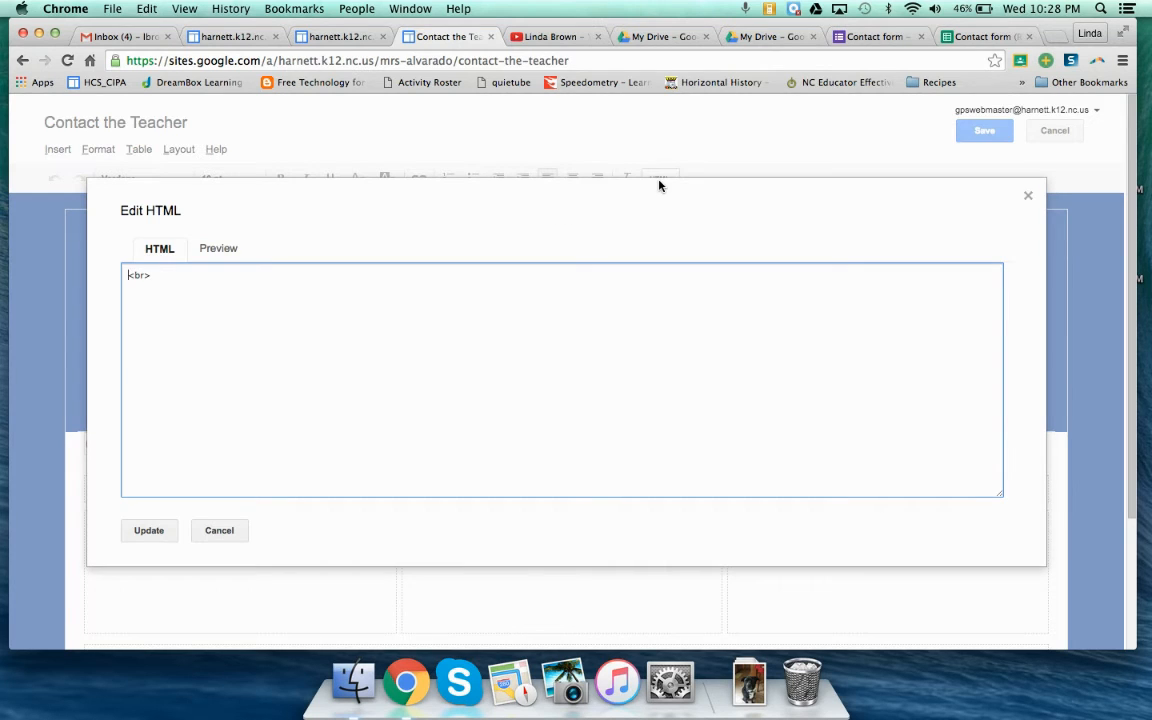
drag(151, 275, 112, 276)
key(BackSpace)
key(super+v)
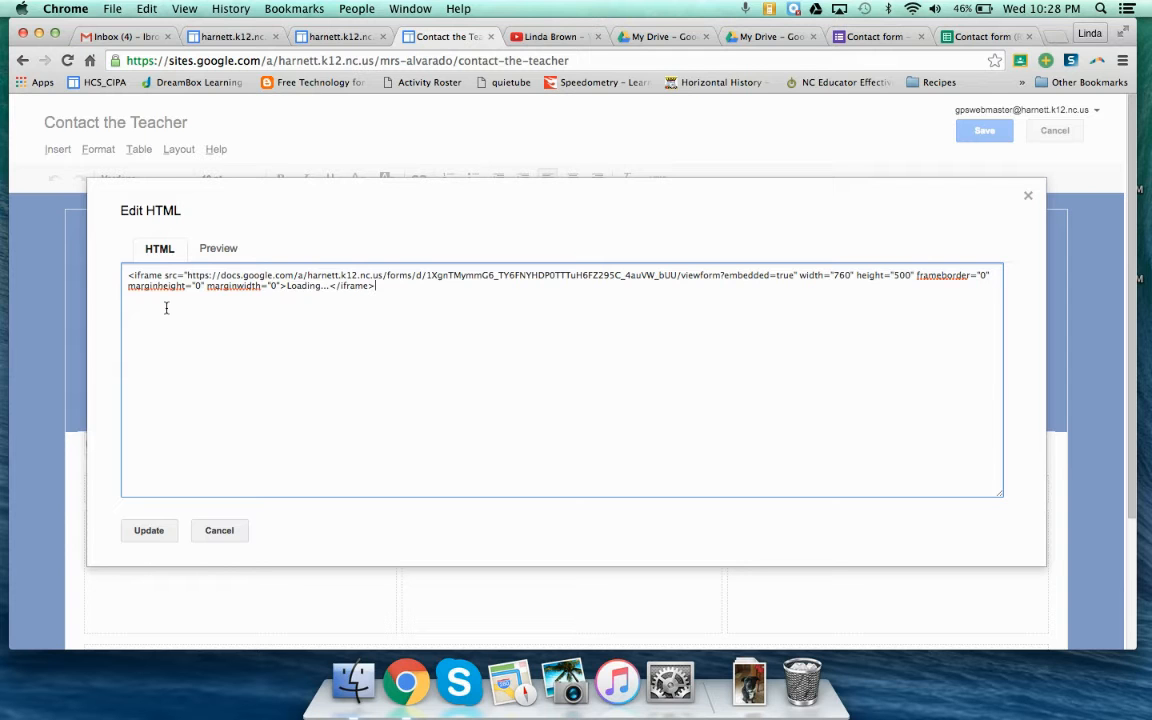
click(148, 530)
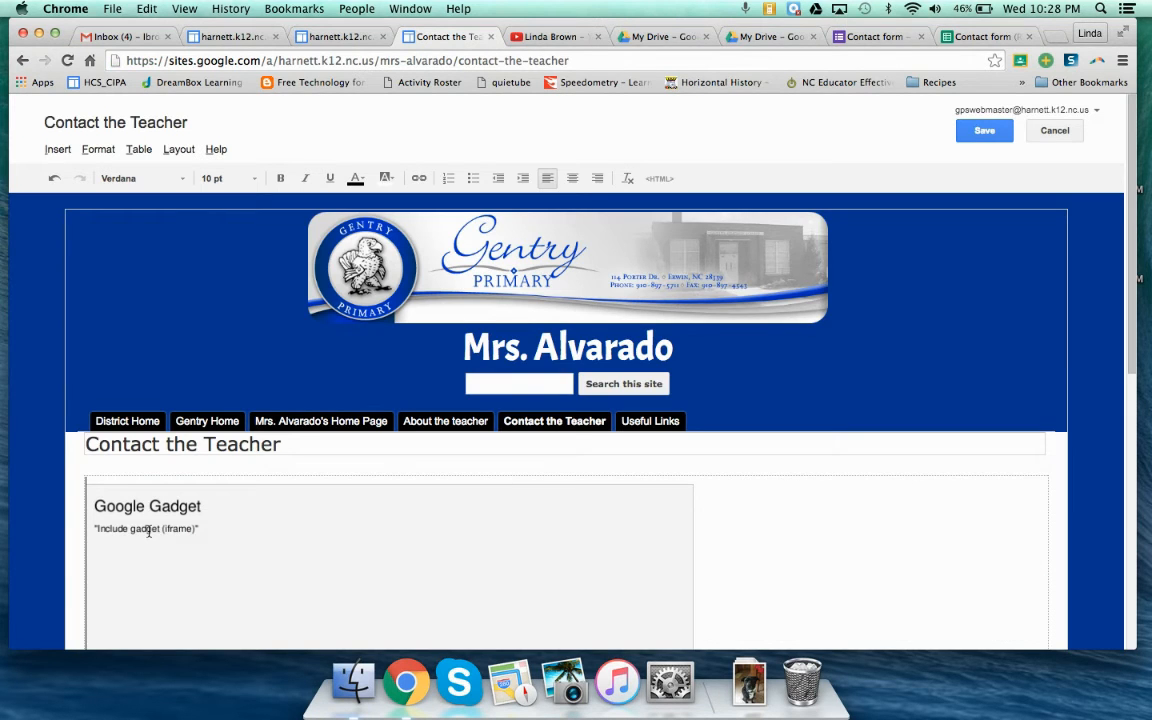
Save the Contact the Teacher page and review the embedded contact form down to its Submit button
scroll(148, 530, down, 2)
scroll(148, 530, down, 1)
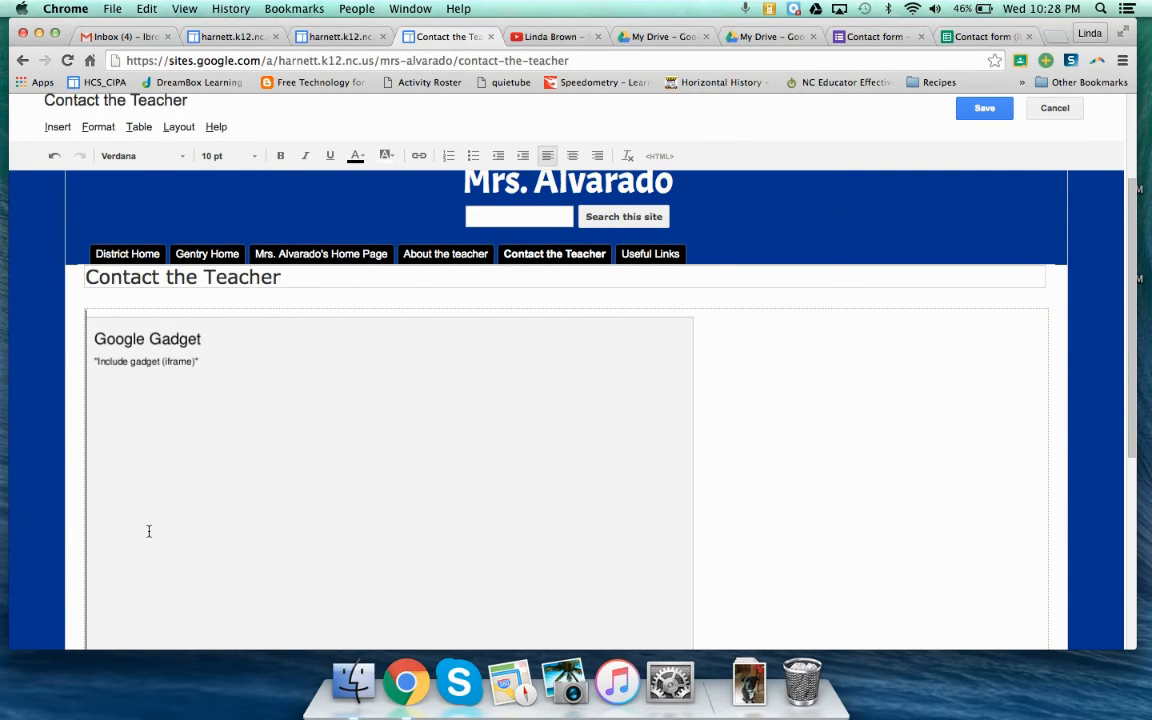
scroll(148, 530, up, 2)
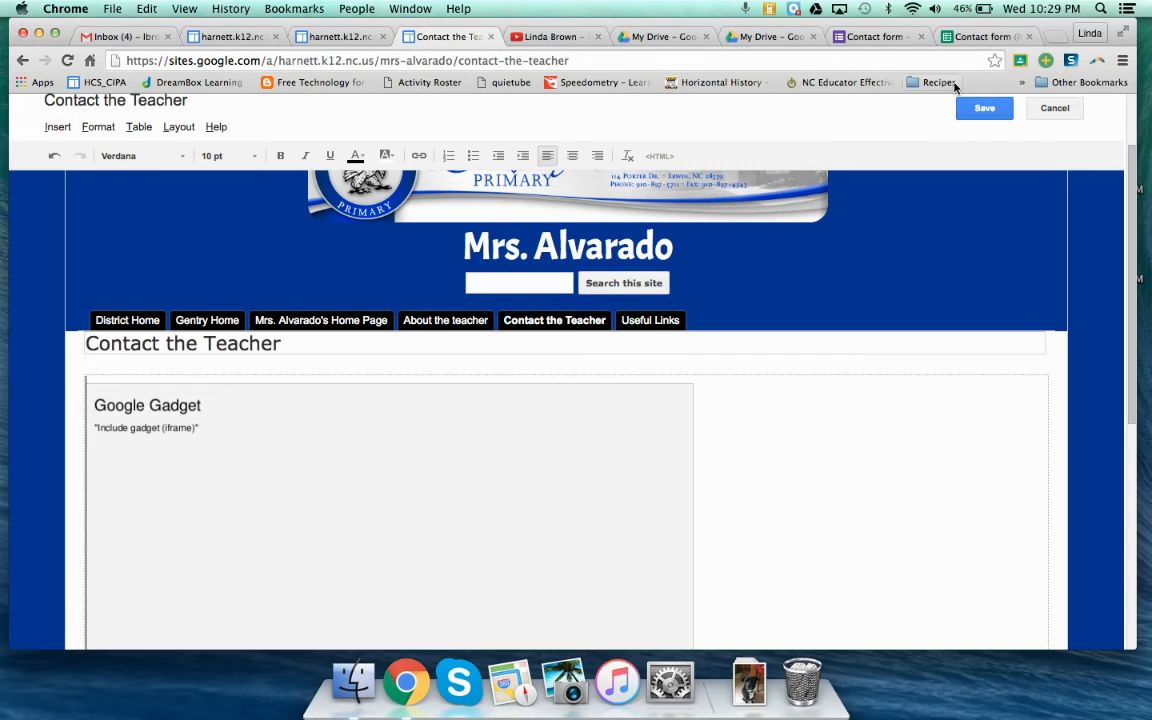
click(977, 108)
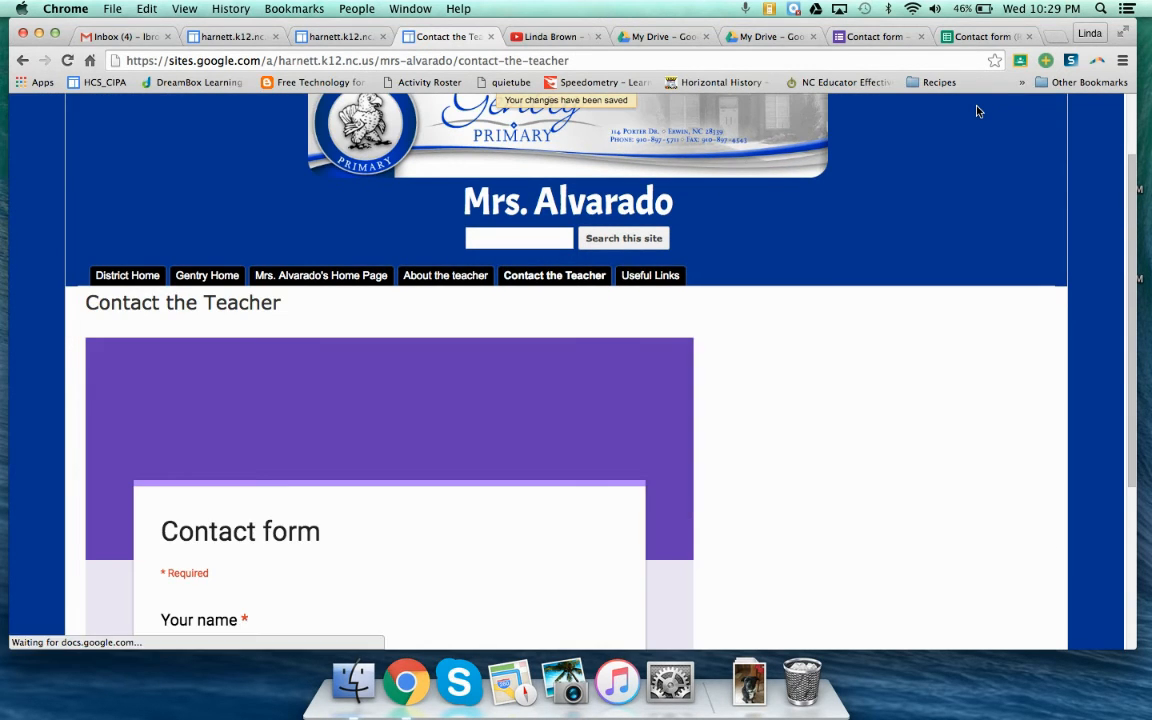
scroll(944, 363, down, 5)
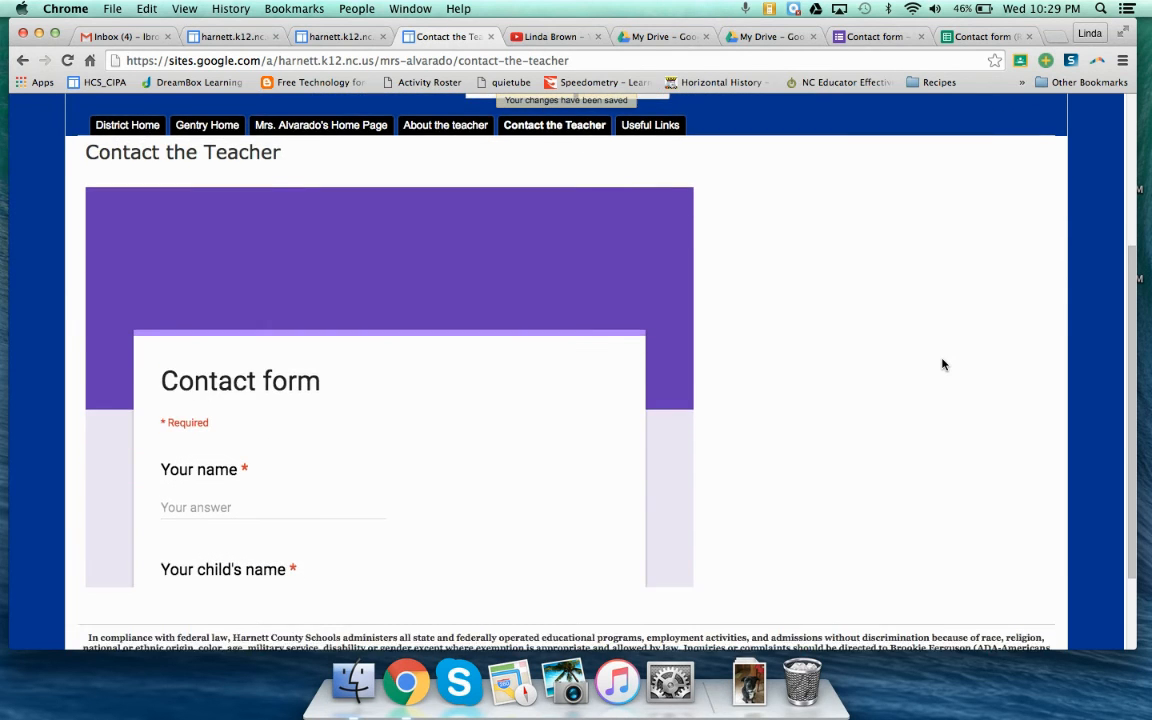
scroll(531, 418, down, 5)
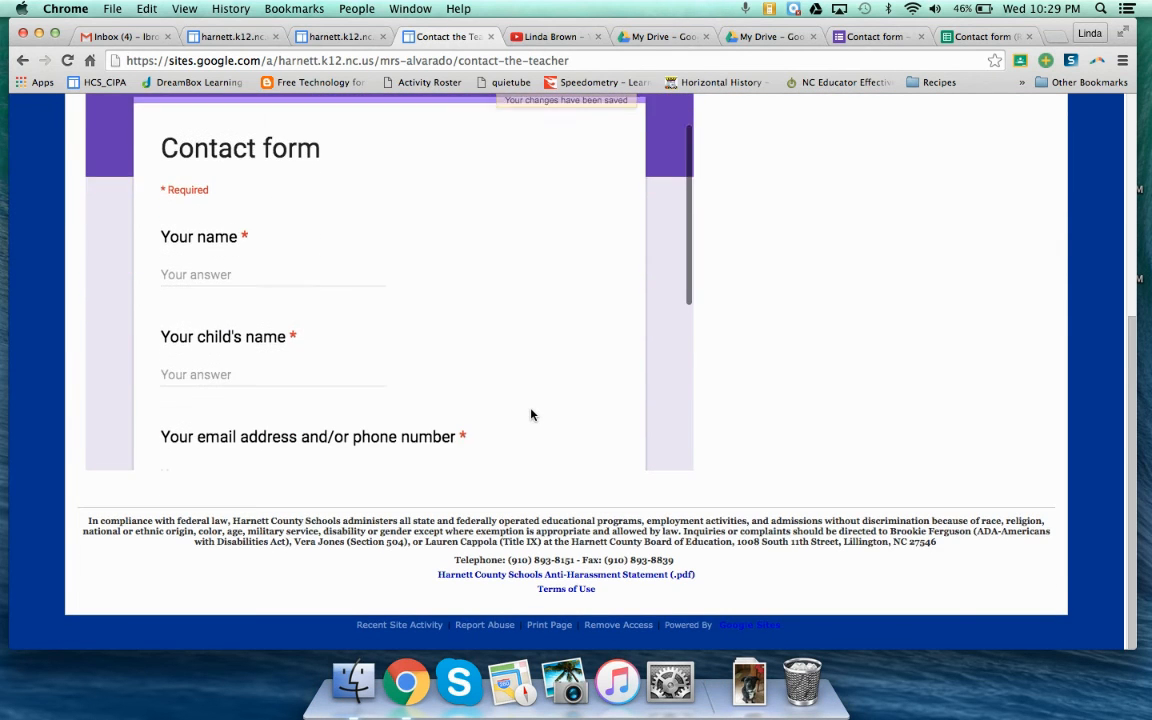
scroll(531, 415, down, 3)
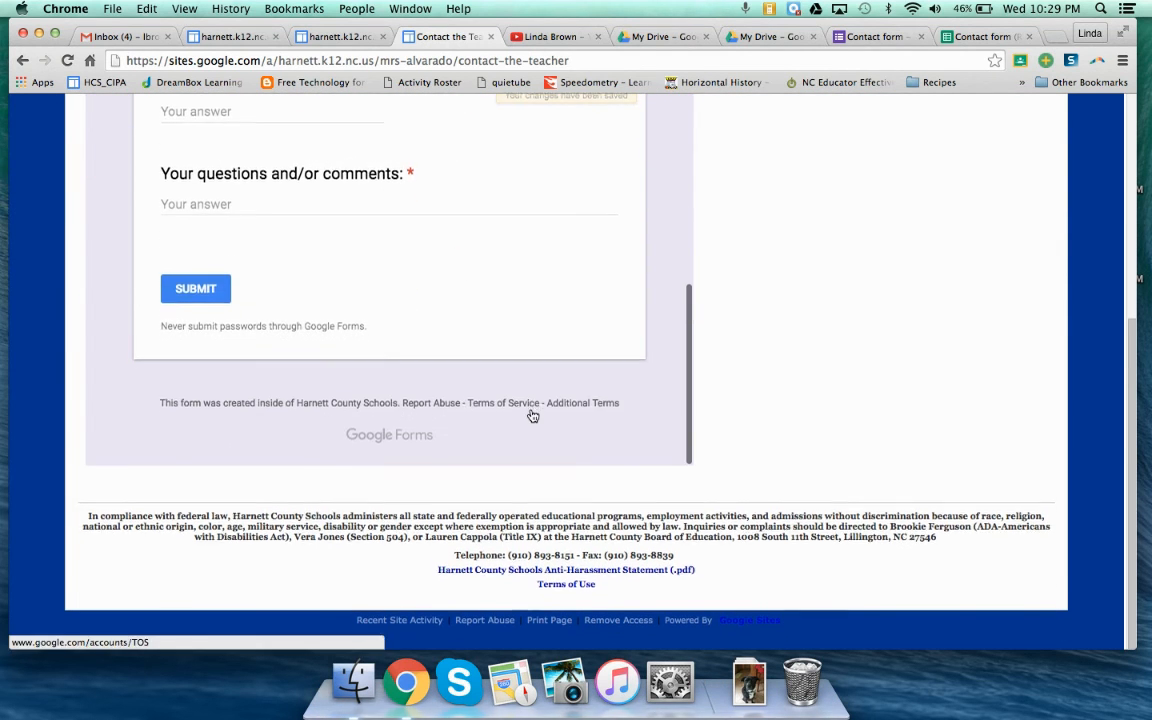
scroll(533, 416, up, 5)
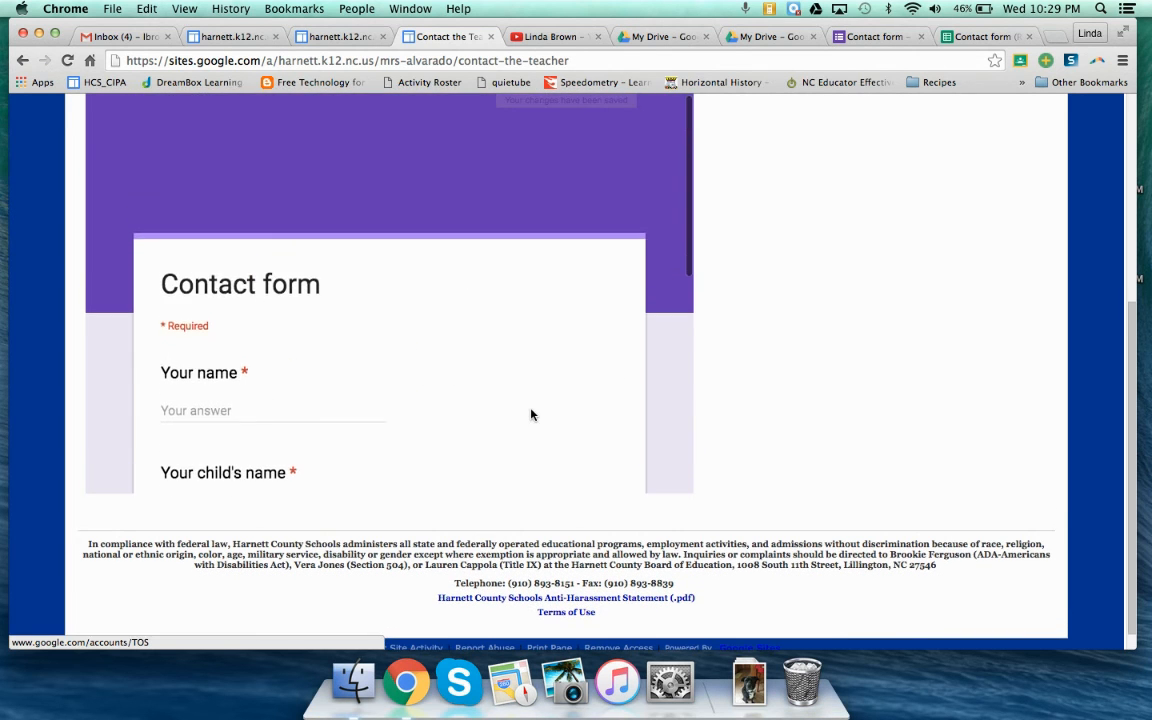
scroll(531, 414, down, 6)
scroll(531, 414, up, 10)
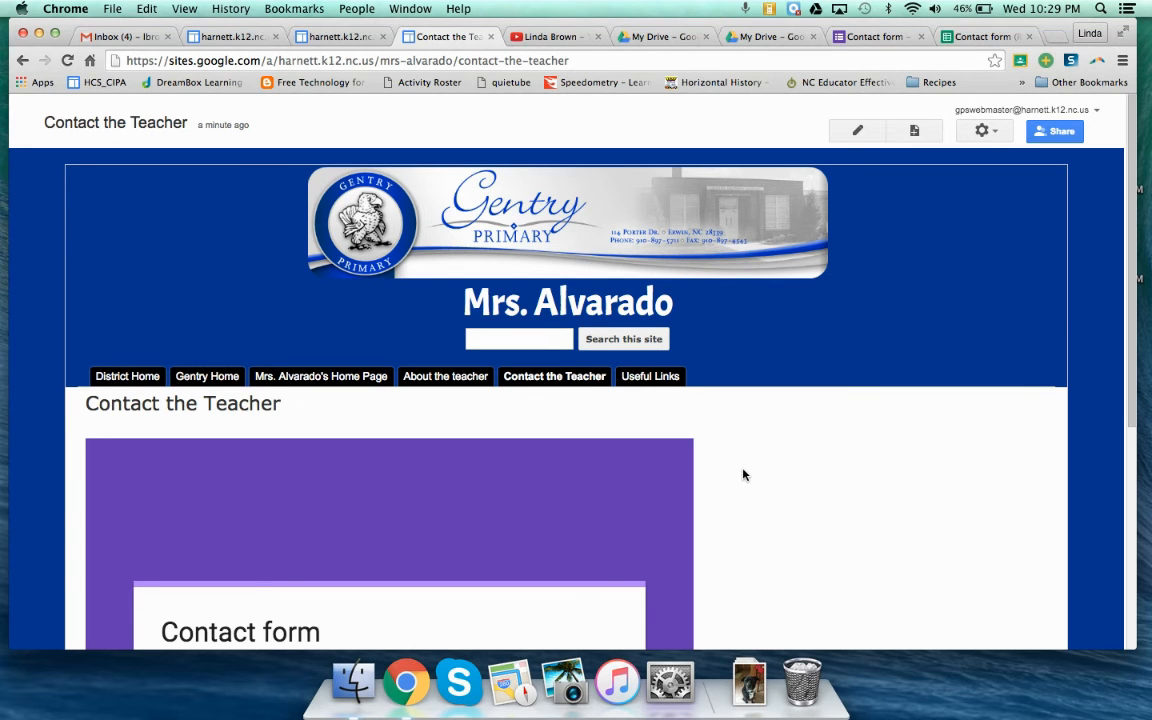
Switch to the Contact form (Responses) spreadsheet and save a notification rule that sends an email right away when any changes are made
click(982, 37)
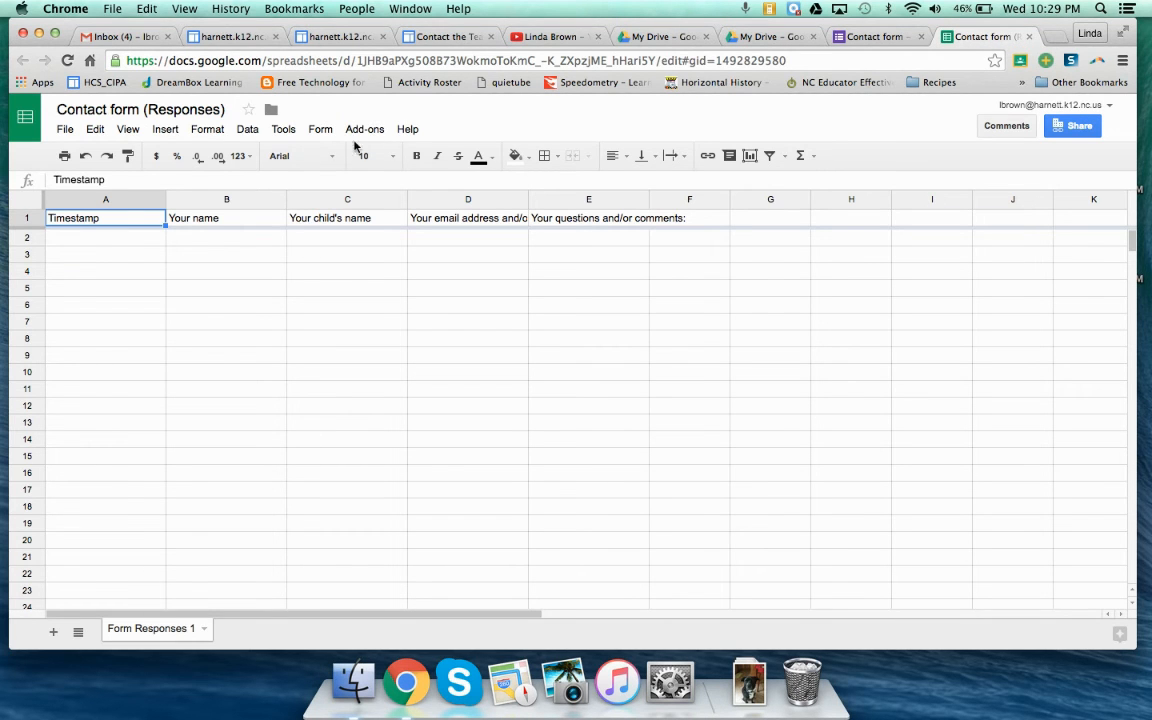
click(284, 130)
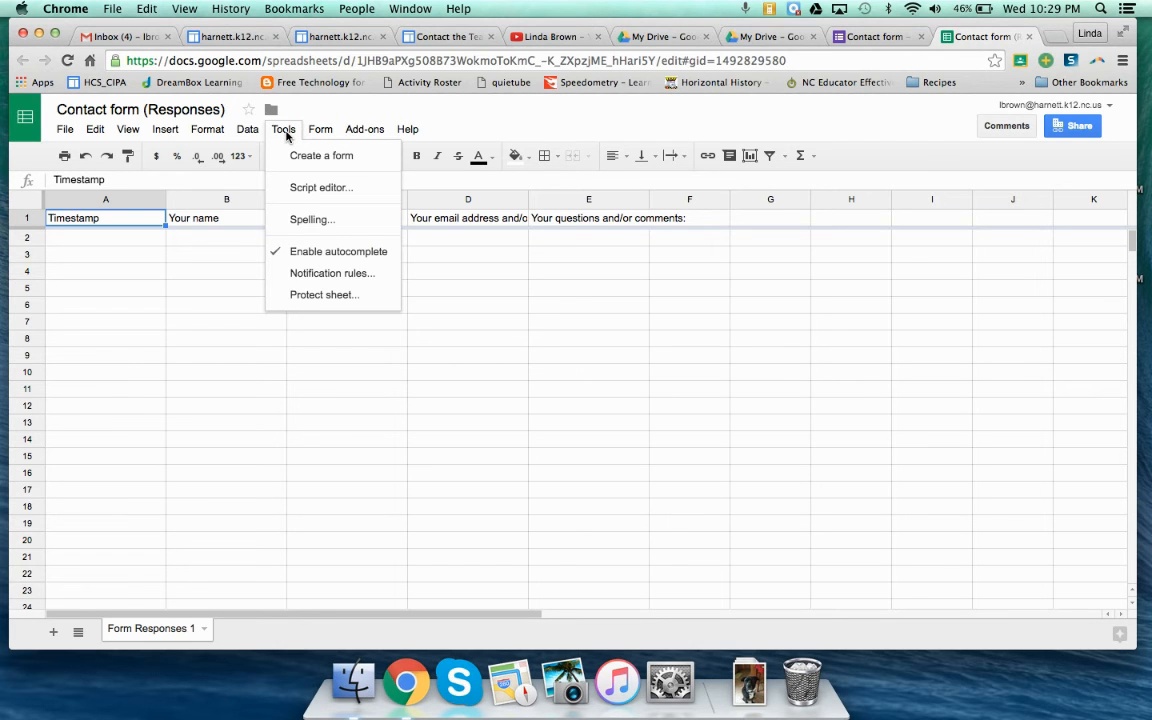
click(300, 275)
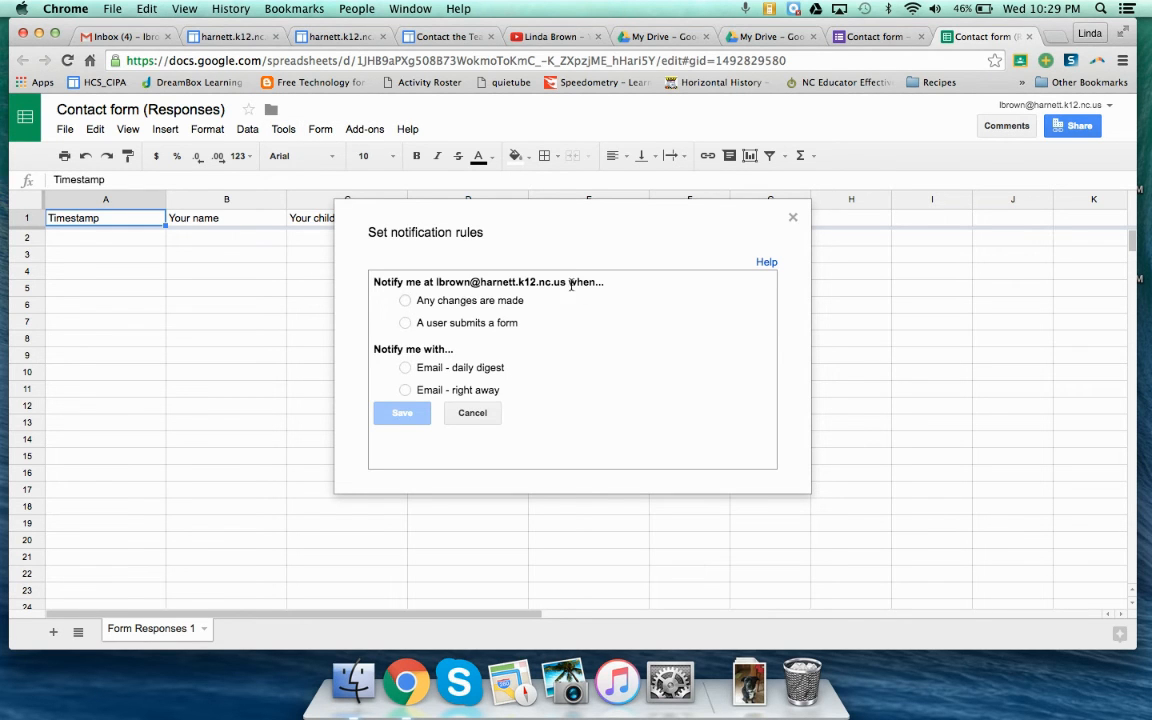
click(406, 301)
click(405, 391)
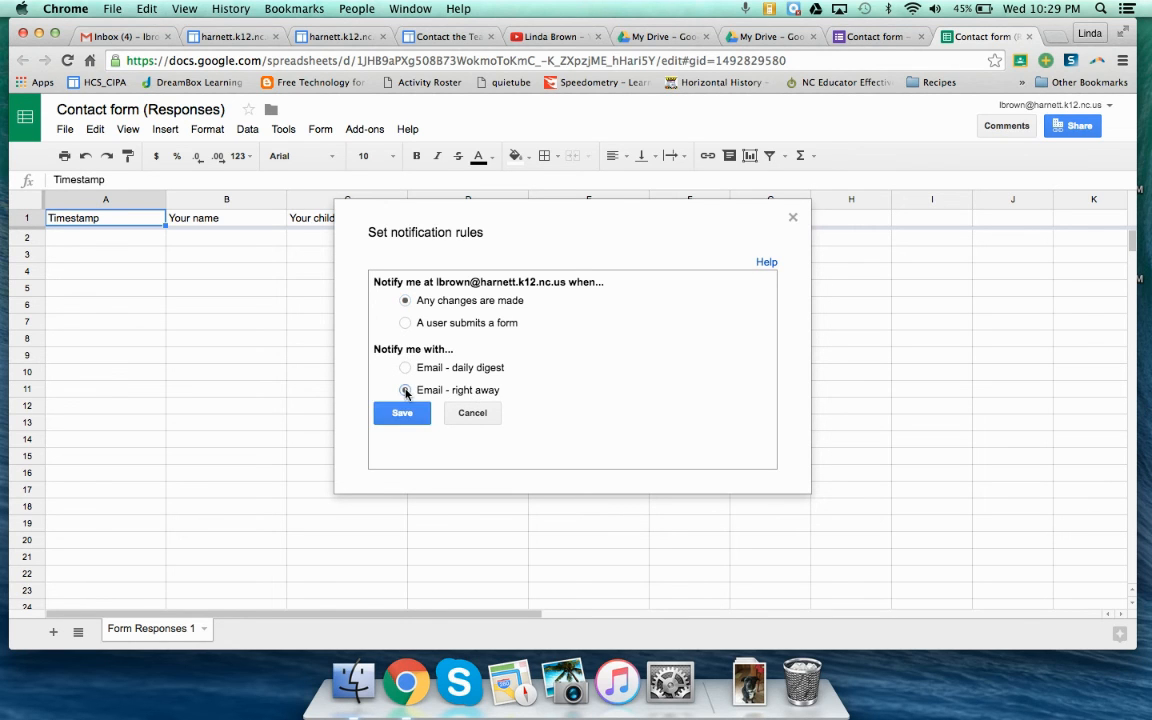
click(401, 412)
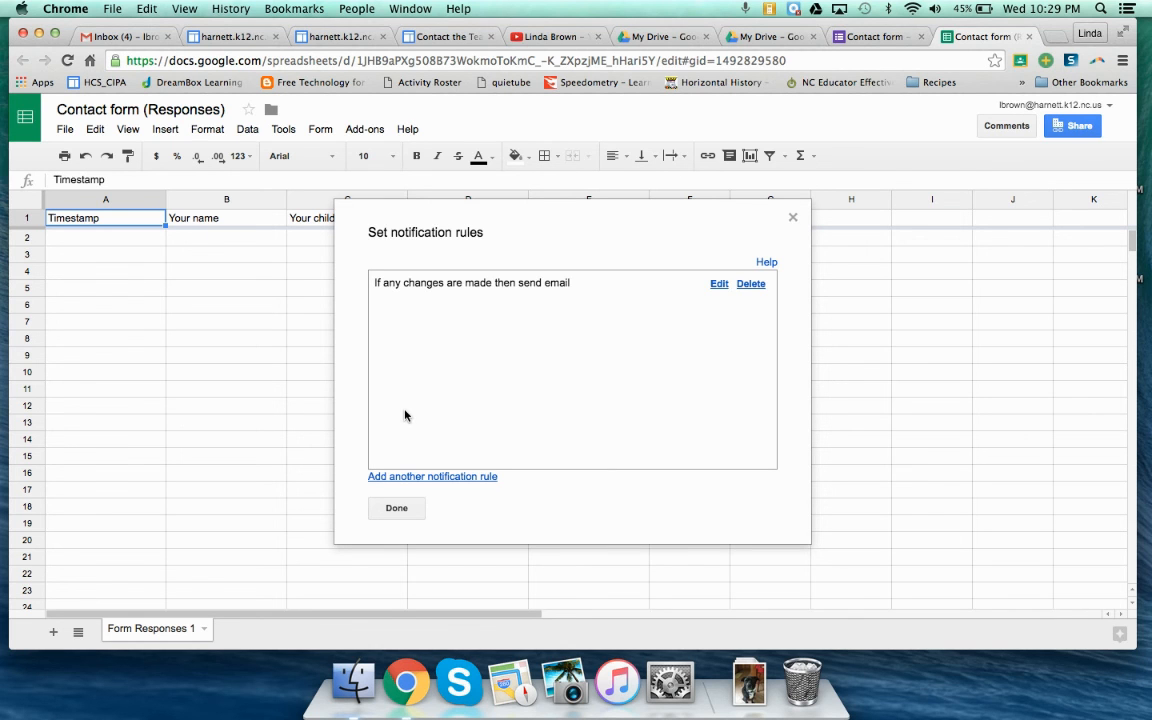
click(397, 508)
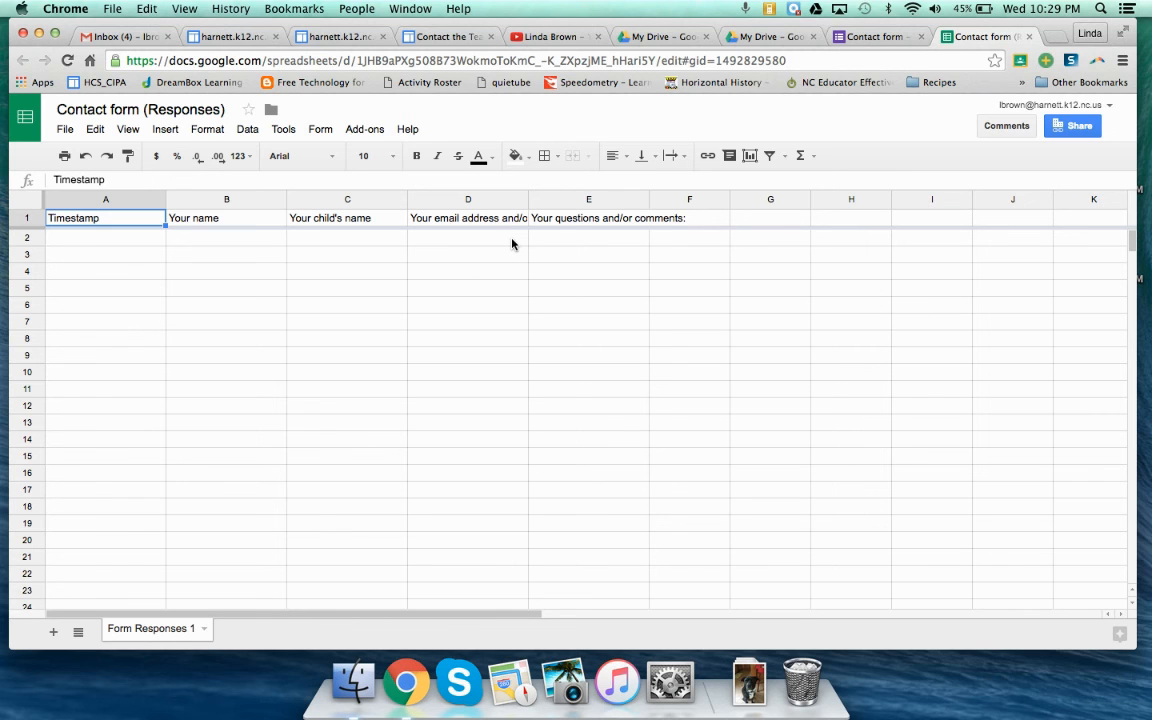